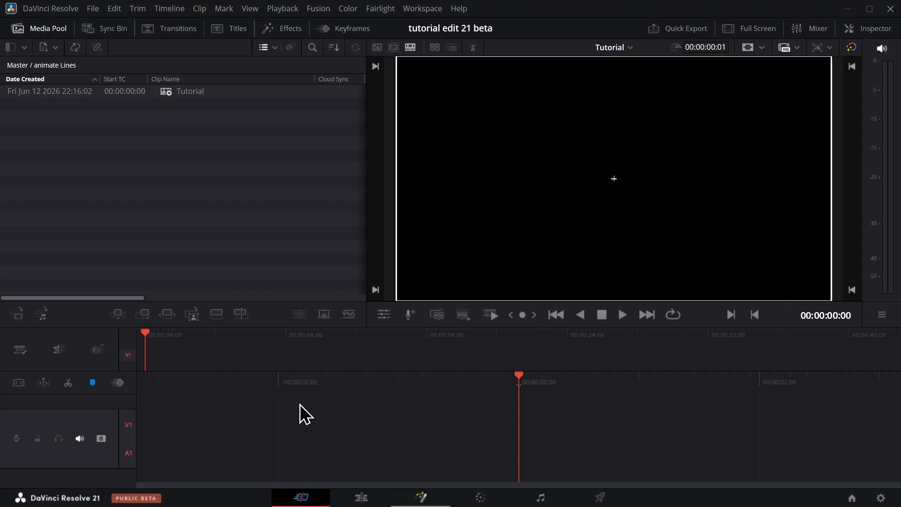
Add a Background node to the Fusion composition and connect it to MediaOut1.
key("shift+space")
type("xf")
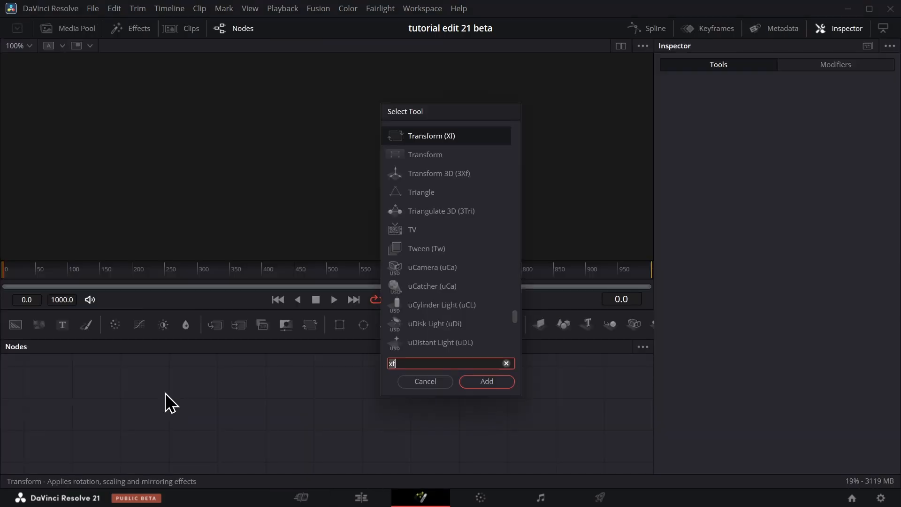
key("BackSpace")
key("BackSpace")
type("bg")
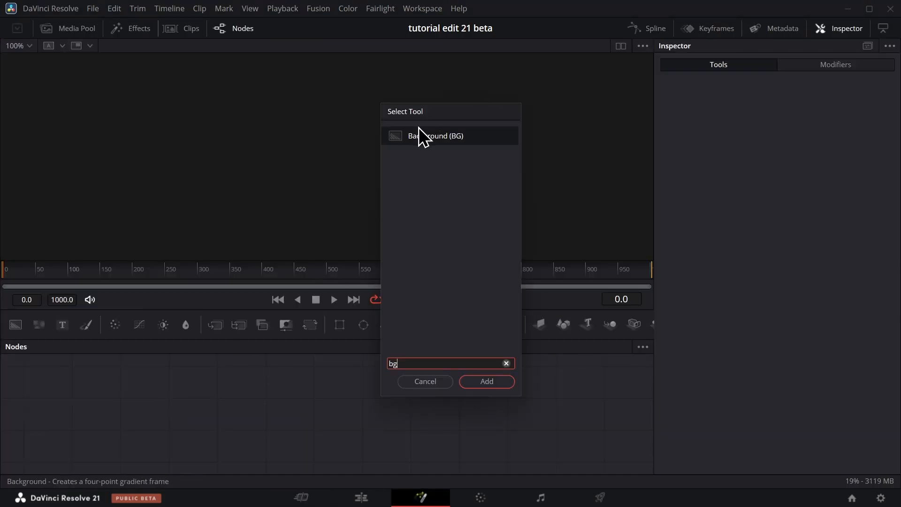
left_click(488, 382)
left_click_drag(46, 376, 410, 402)
left_click(330, 420)
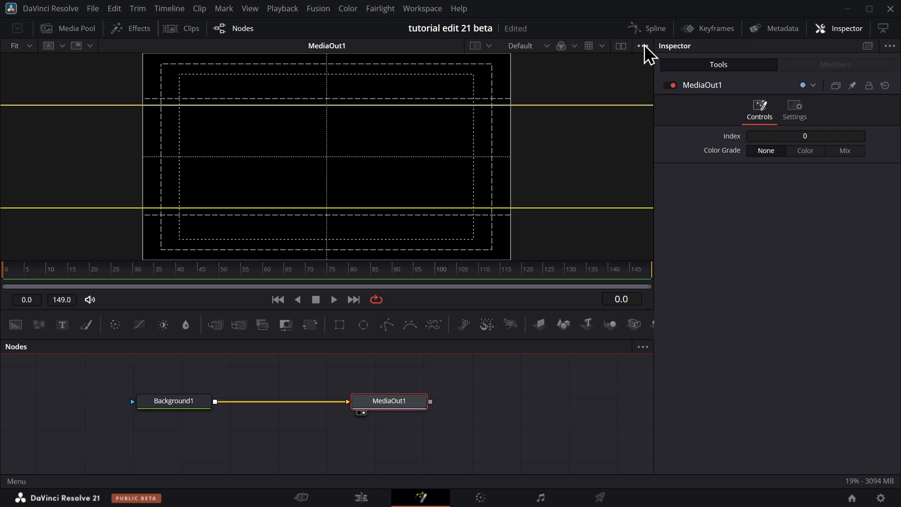
Turn off the guides shown over the MediaOut1 viewer.
left_click(644, 44)
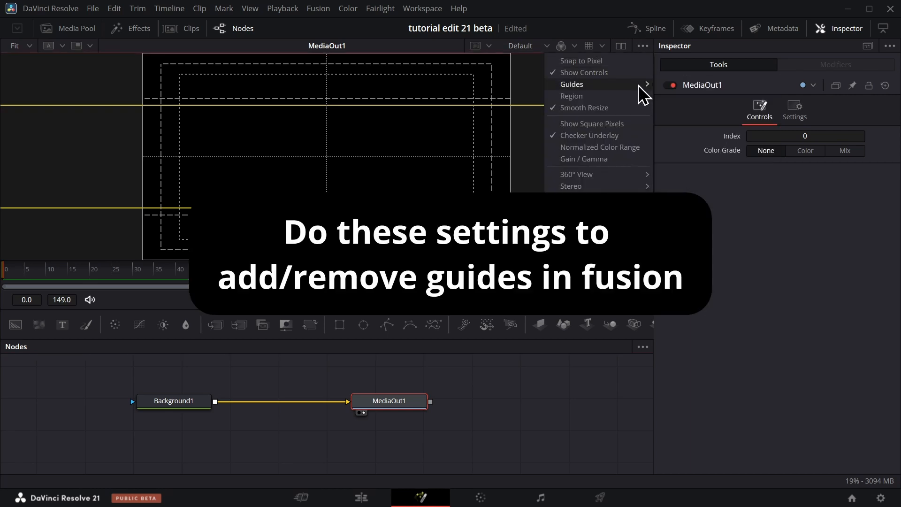
mouse_move(638, 86)
left_click(672, 83)
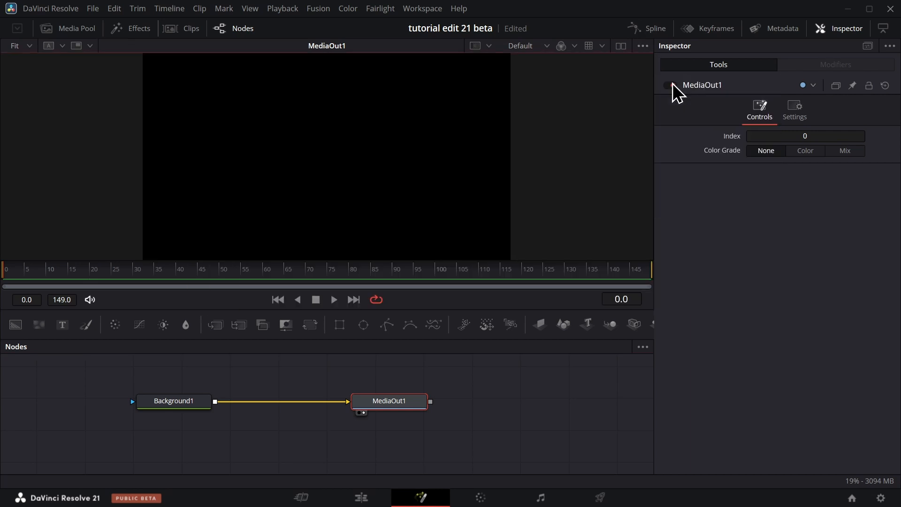
left_click(643, 46)
left_click(502, 386)
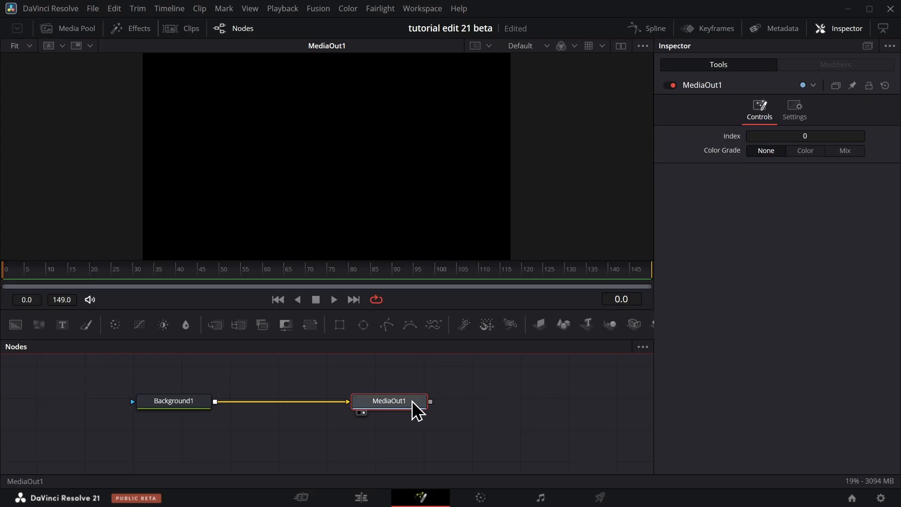
Add a second Background node merged over Background1 and line MediaOut1 up with the new Merge node.
left_click_drag(413, 401, 430, 402)
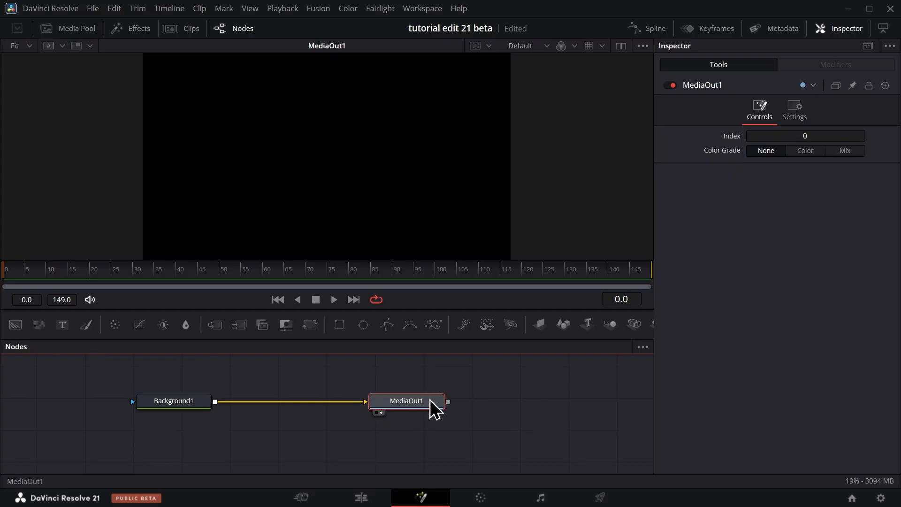
left_click(197, 401)
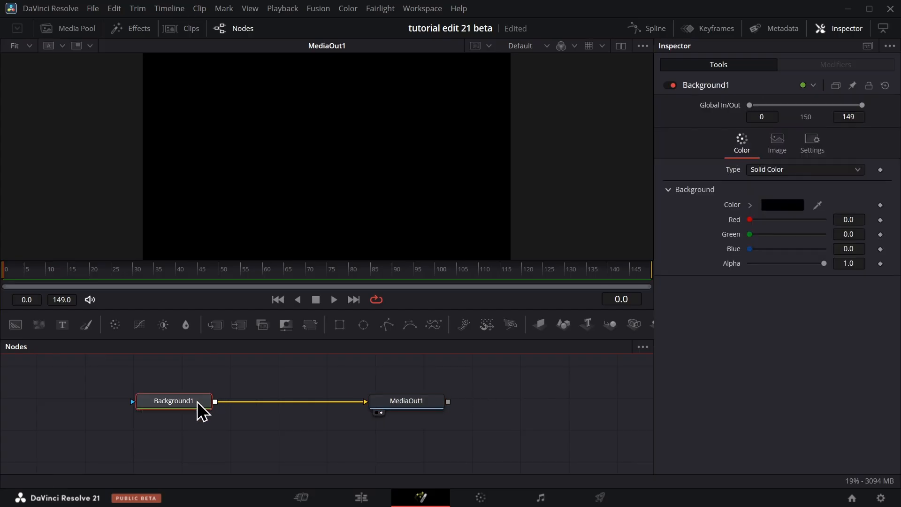
key("shift+space")
type("bg")
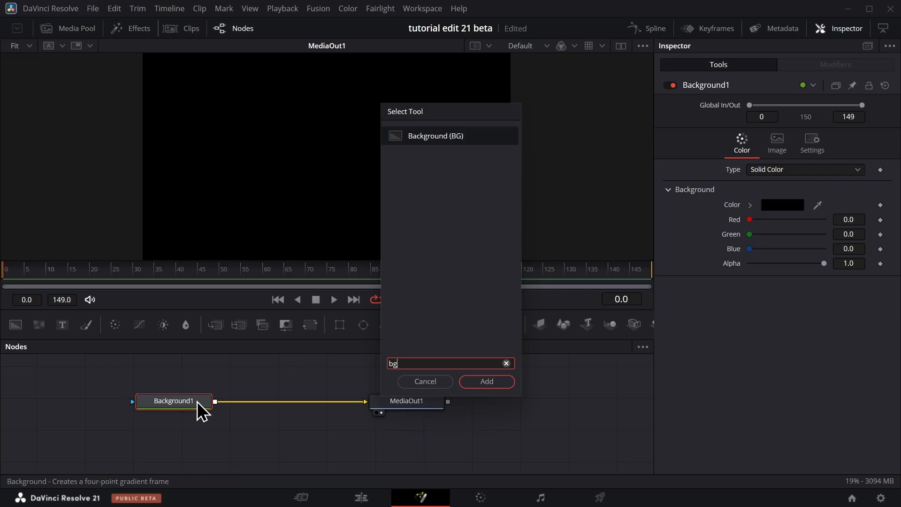
key("Return")
left_click(197, 401)
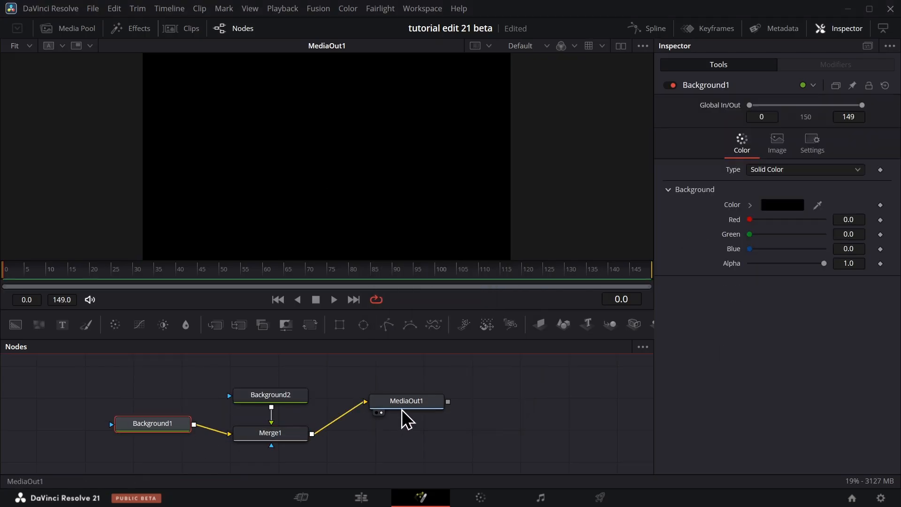
left_click(415, 437)
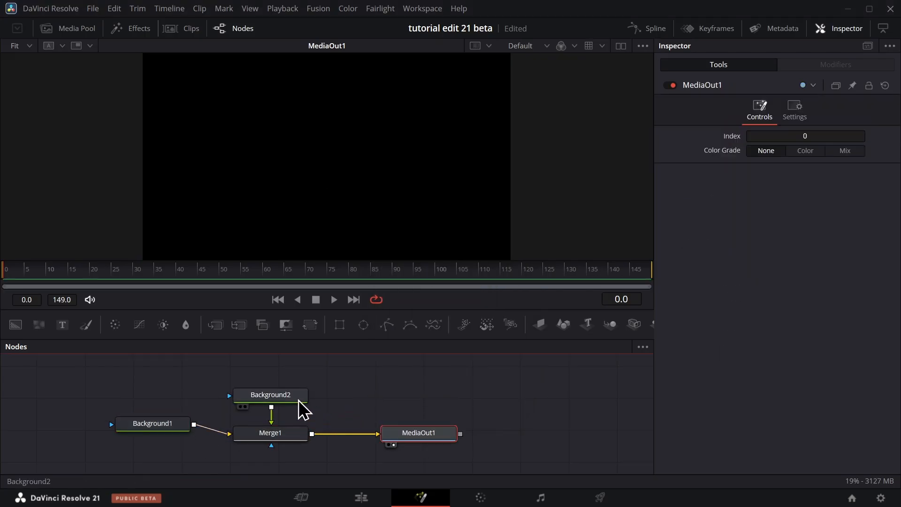
Add a Polygon mask node to Background2.
left_click(298, 400)
key("shift+space")
type("pol")
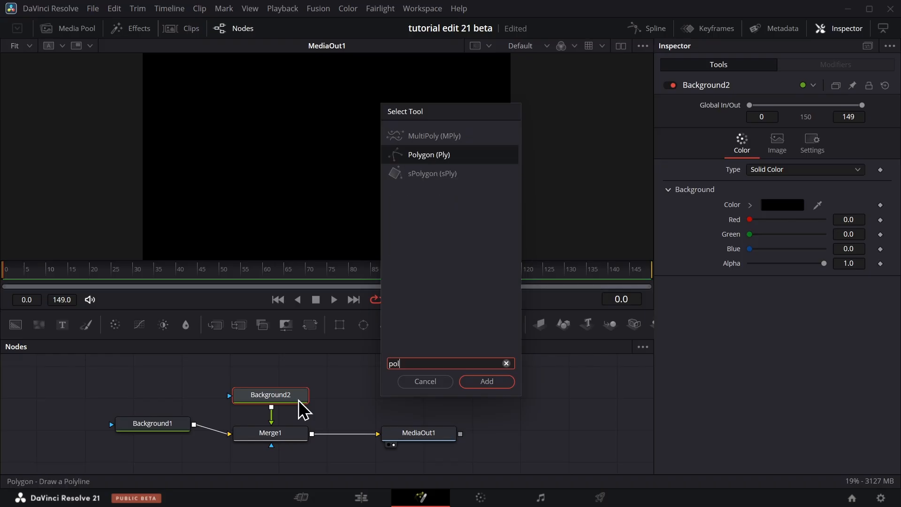
left_click(502, 386)
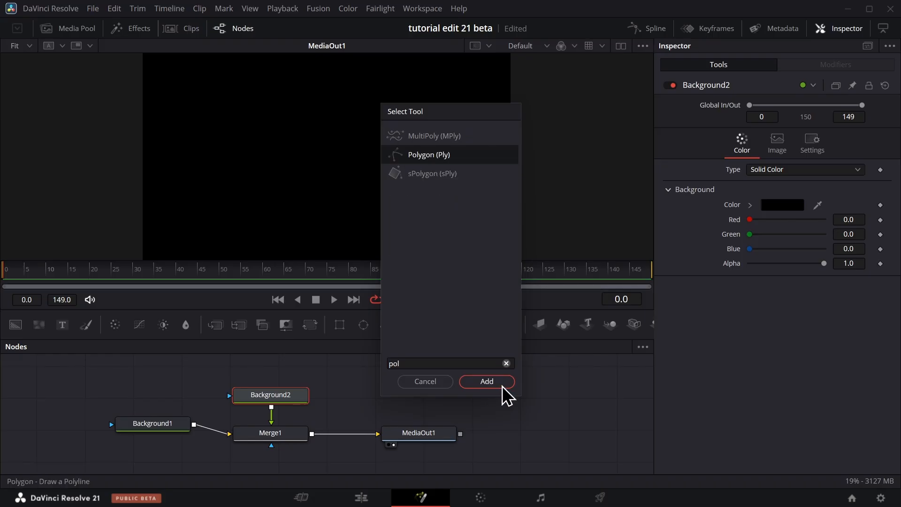
Set Background2's solid color to yellow (#ffff00).
left_click(288, 419)
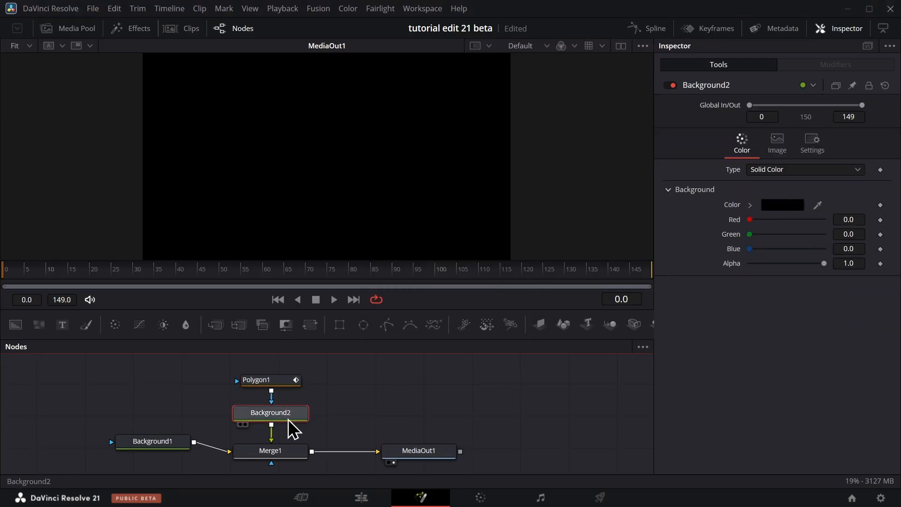
left_click_drag(750, 219, 825, 219)
left_click(782, 205)
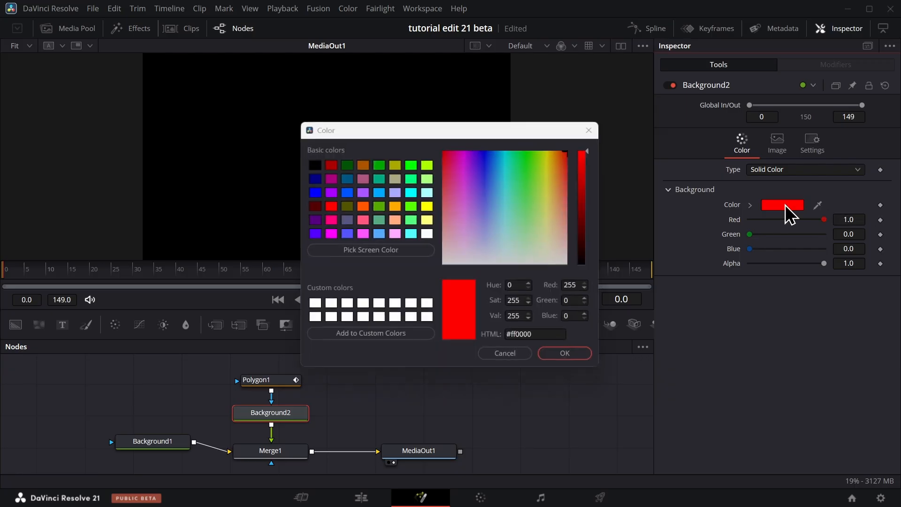
double_click(427, 206)
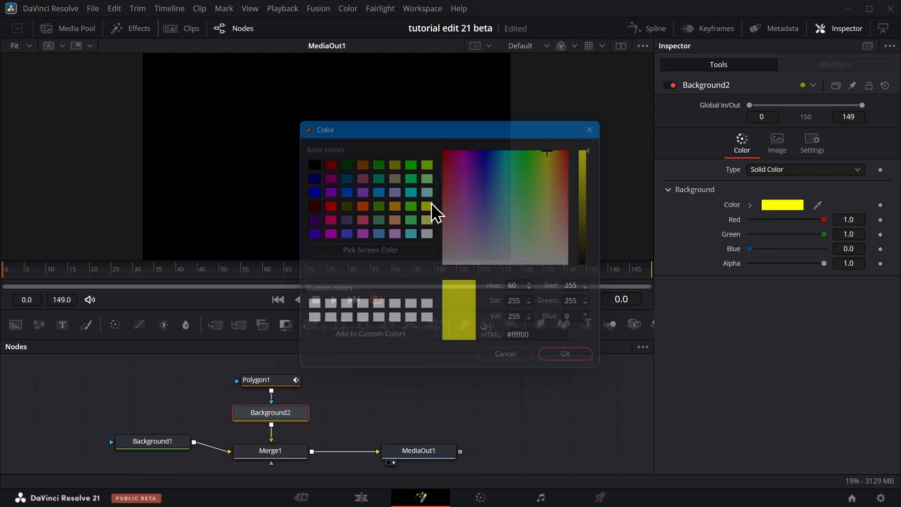
Draw a horizontal two-point line across the middle of the frame with Polygon1, with a border width of 0.0079 and rounded ends.
left_click(265, 379)
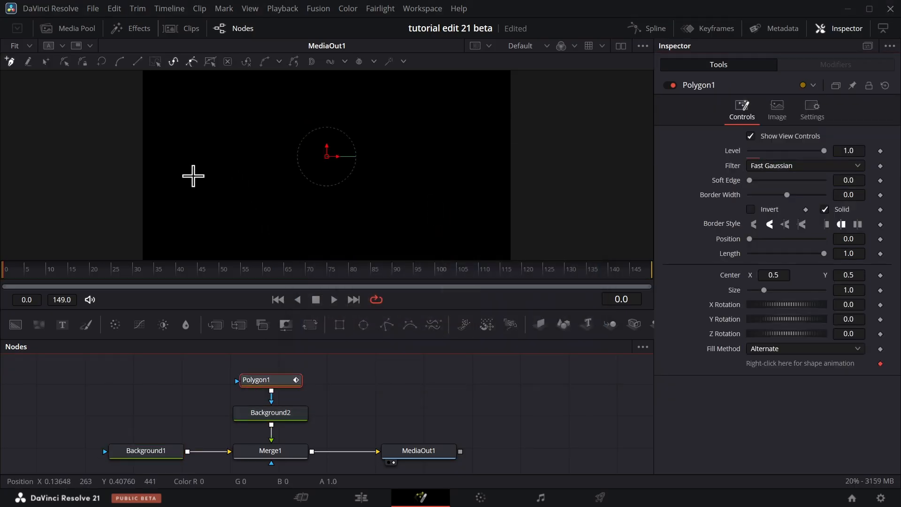
left_click(209, 152)
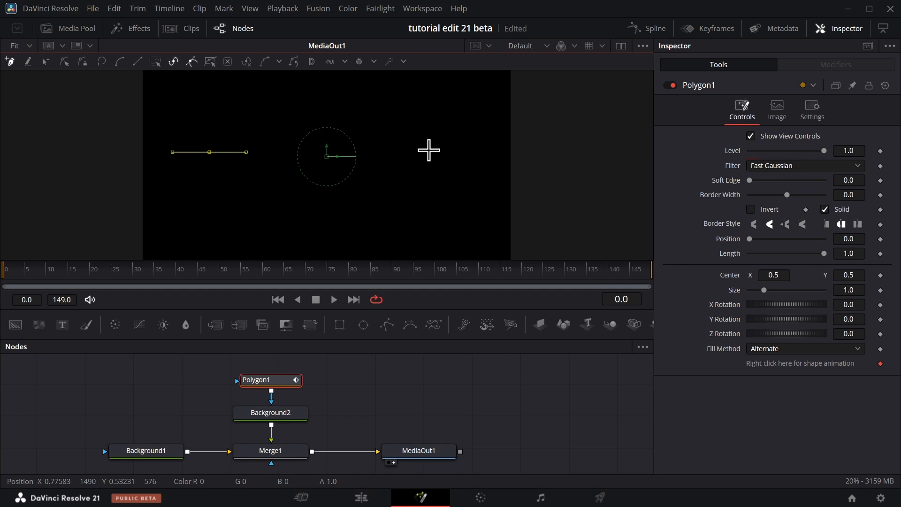
left_click(429, 154)
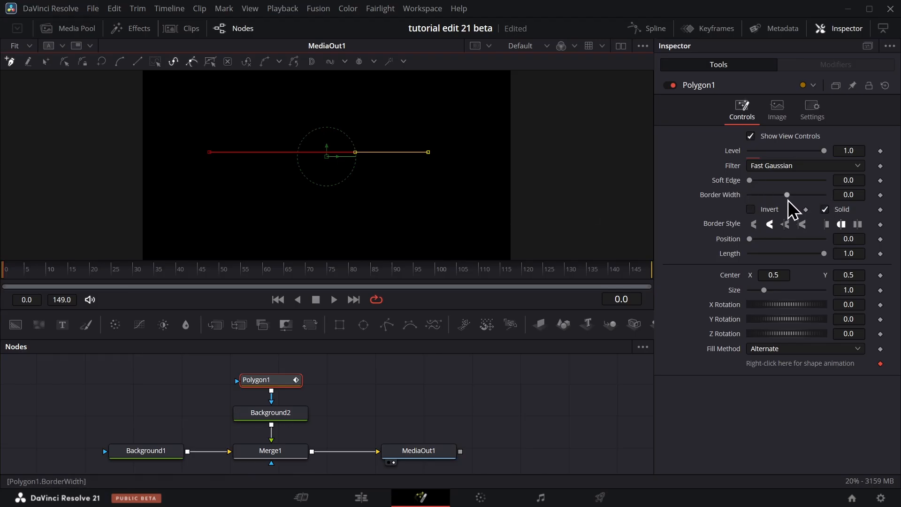
left_click_drag(787, 195, 787, 195)
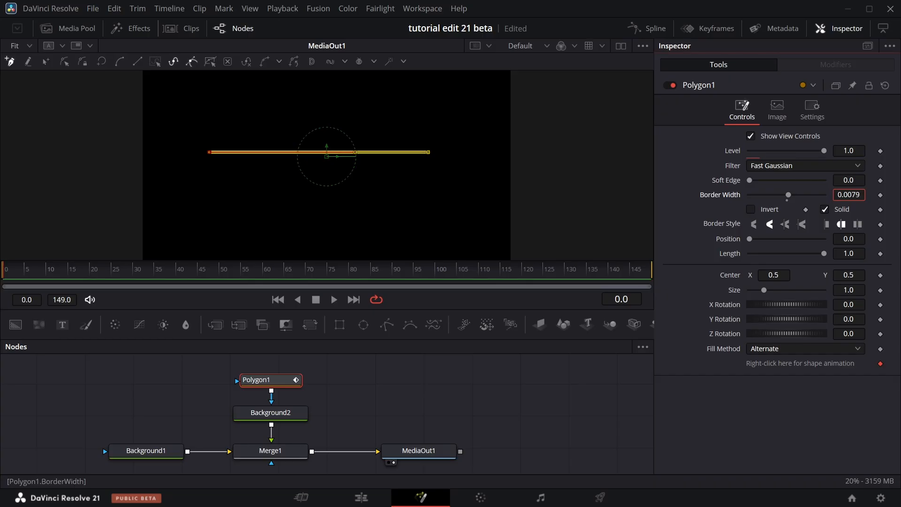
left_click(844, 225)
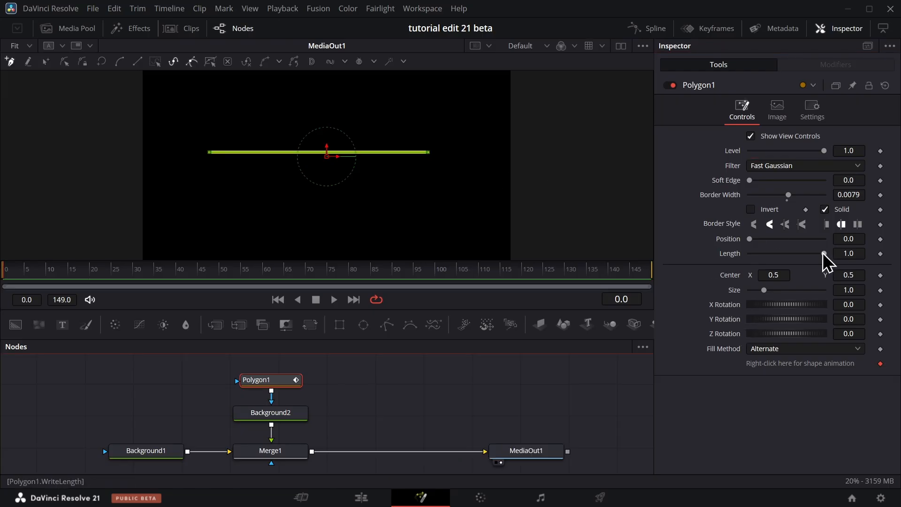
Keyframe Polygon1's Length from 0.0 at frame 0 to 1.0 at frame 30 so the line draws on.
left_click_drag(824, 254, 875, 269)
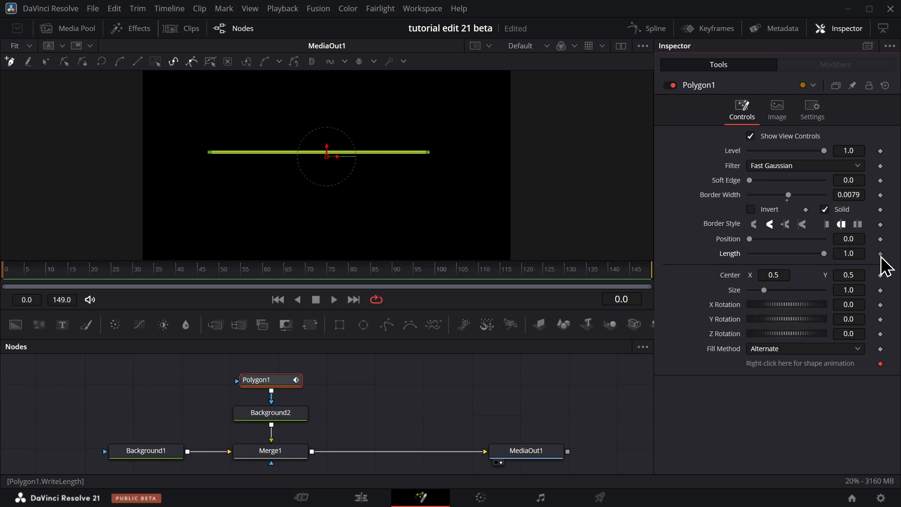
left_click(880, 254)
left_click(67, 272)
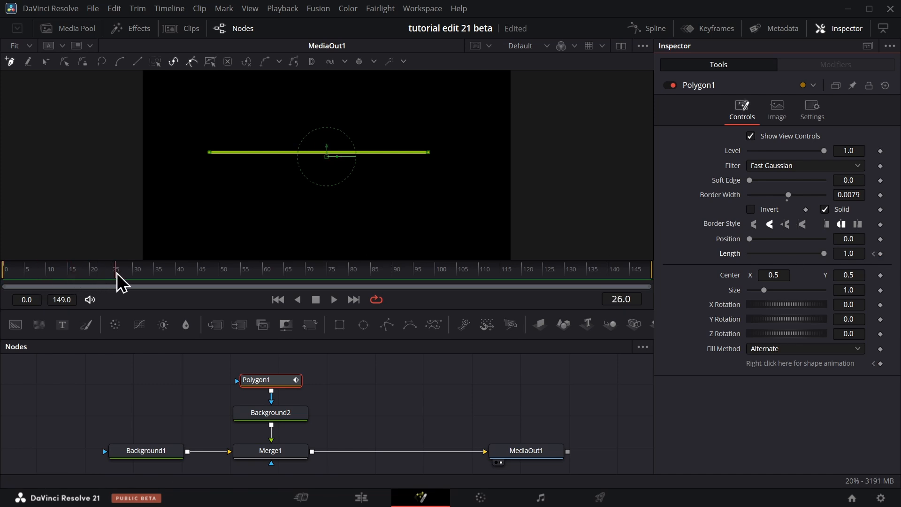
left_click_drag(129, 272, 134, 273)
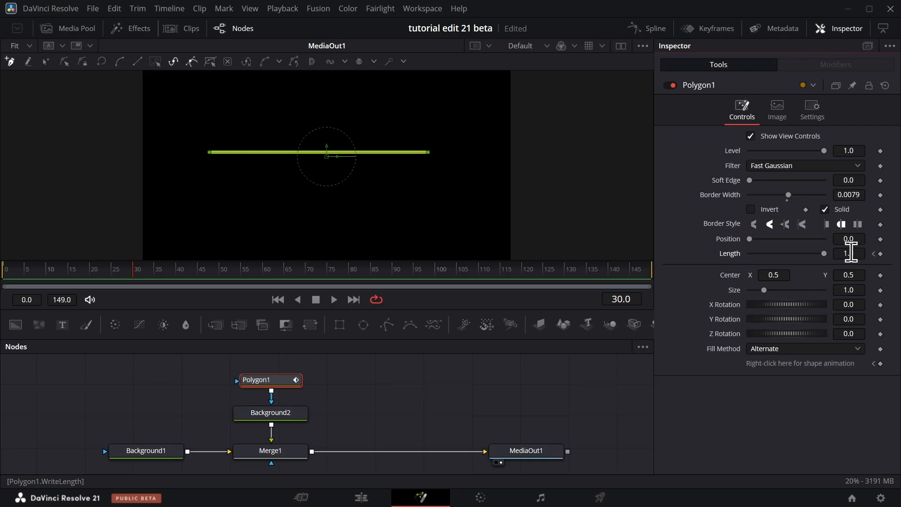
left_click(880, 253)
left_click_drag(825, 255, 682, 261)
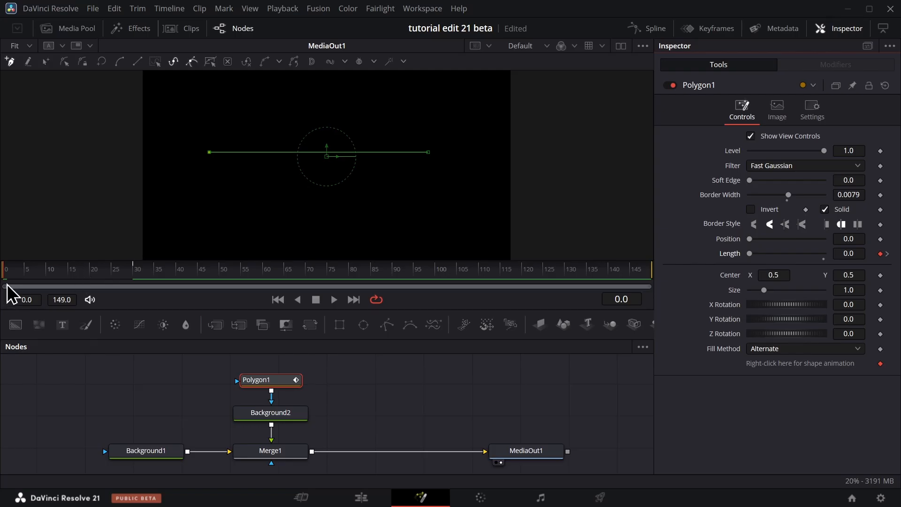
Play the line animation from frame 0 and scrub through it to check the draw-on.
left_click_drag(22, 268, 1, 285)
key("space")
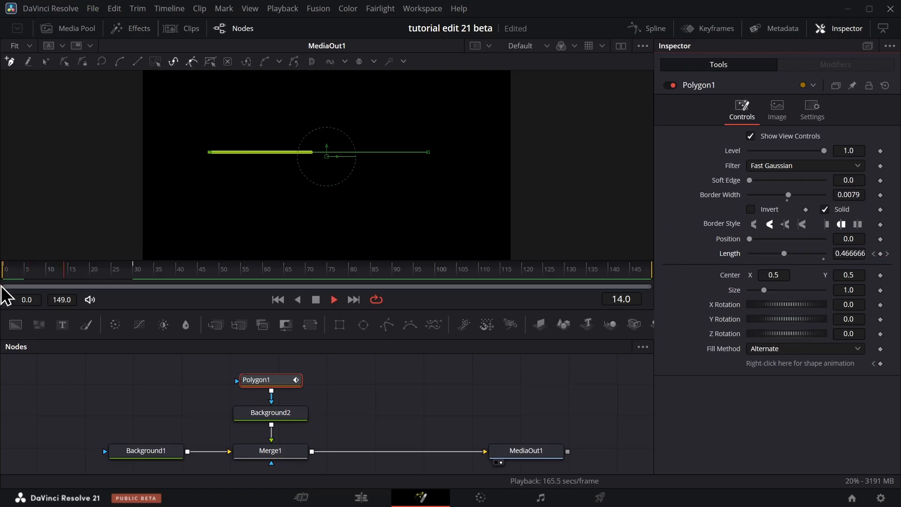
left_click_drag(107, 270, 92, 274)
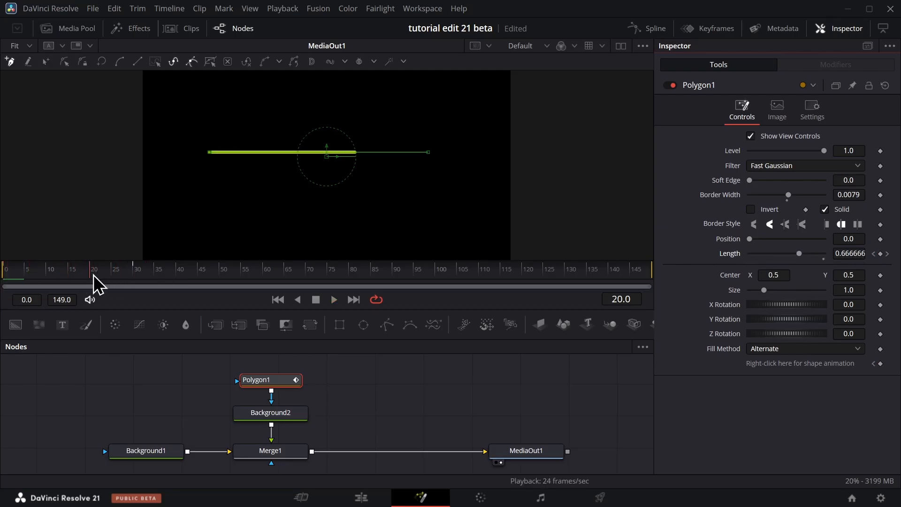
Open the Keyframes editor and limit it to the selected Polygon1 node.
left_click(718, 28)
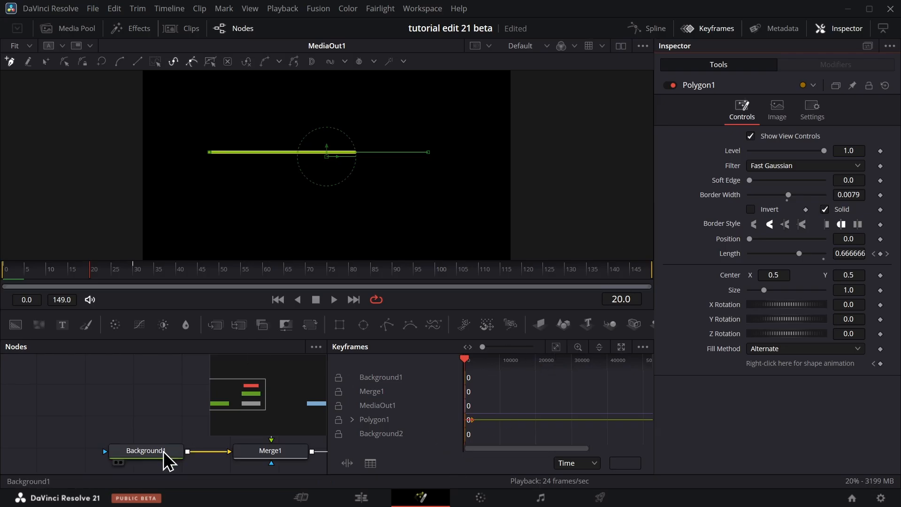
scroll(164, 452, "right", 3)
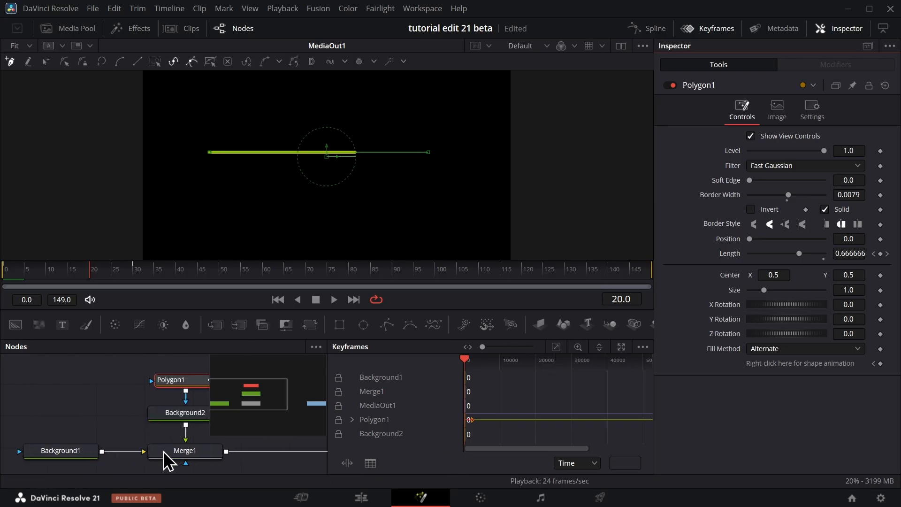
left_click(642, 347)
left_click(637, 361)
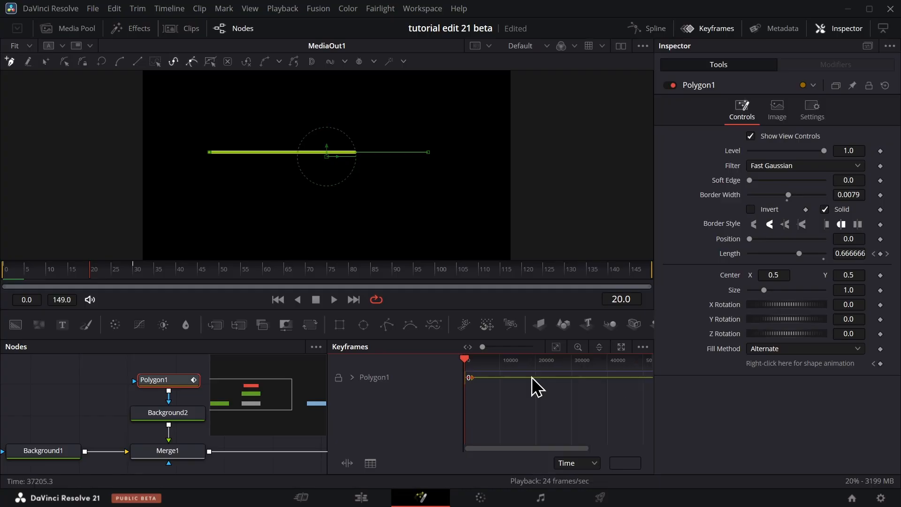
Expand Polygon1's tracks, fit the Length track in view and move its ending keyframe slightly earlier.
left_click(352, 378)
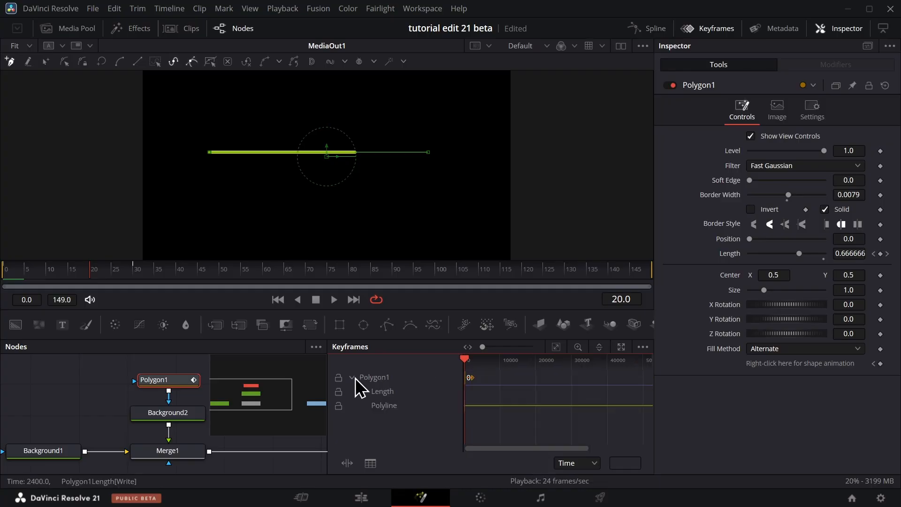
left_click(384, 391)
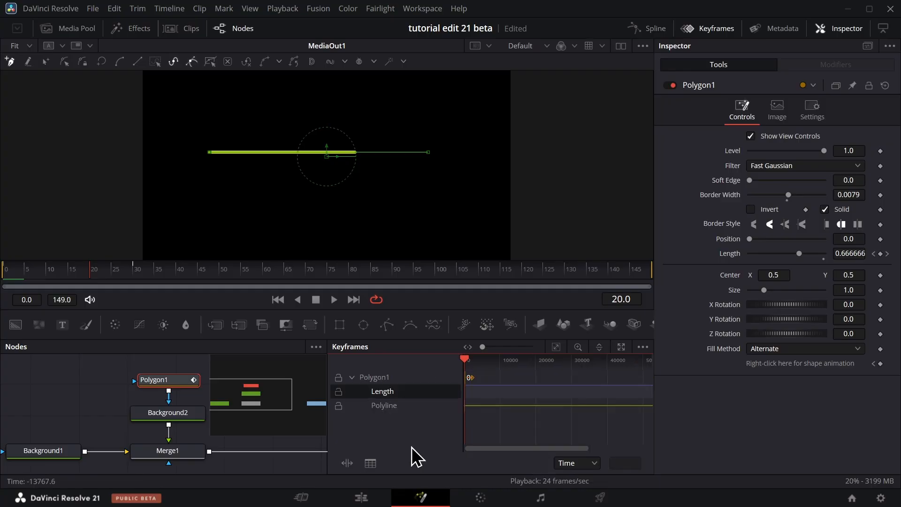
left_click(556, 347)
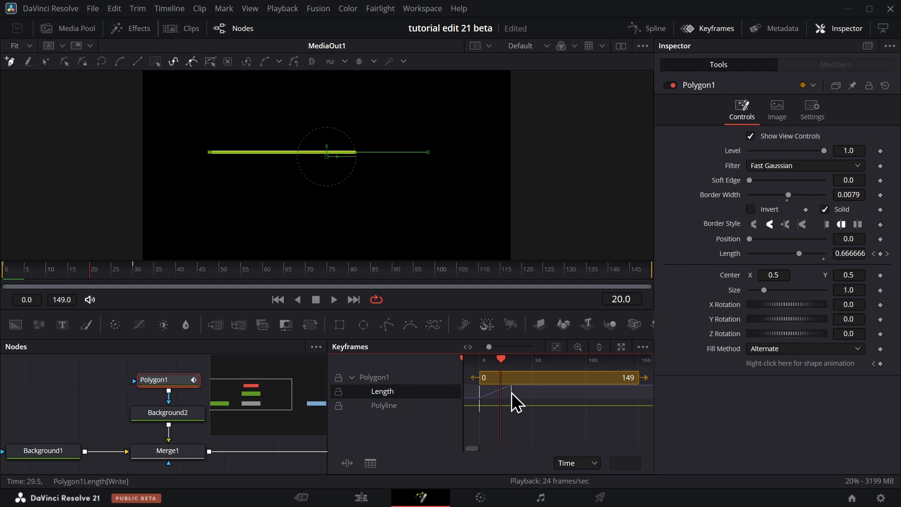
left_click_drag(512, 392, 502, 392)
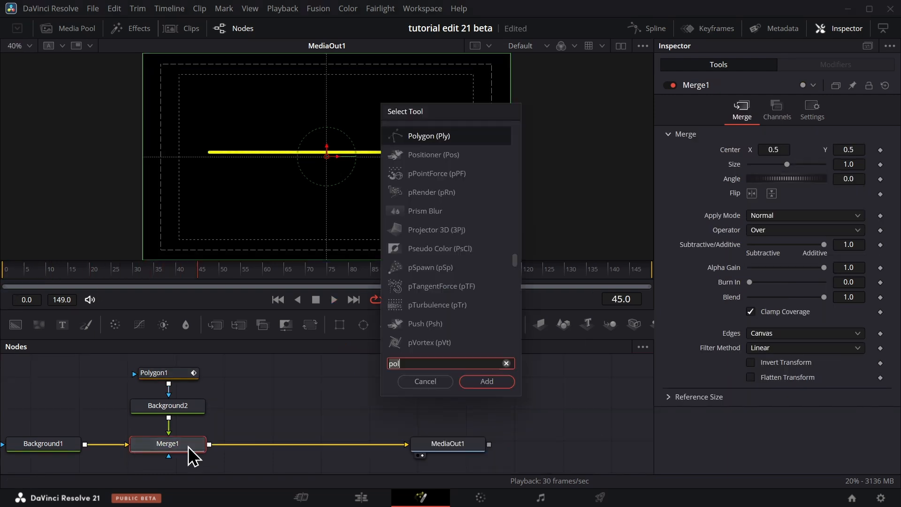
Add an sStar shape node and place it beside Background2 in the node graph.
type("sst")
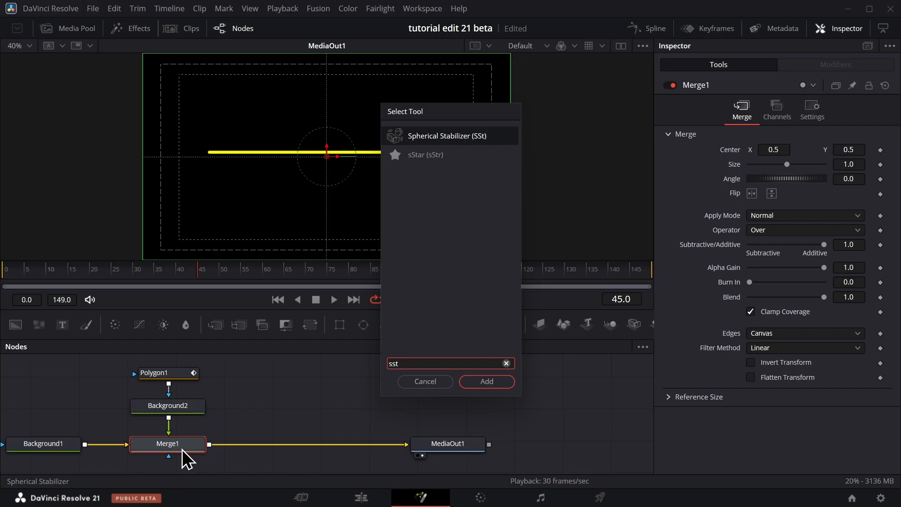
type("ar")
left_click(497, 379)
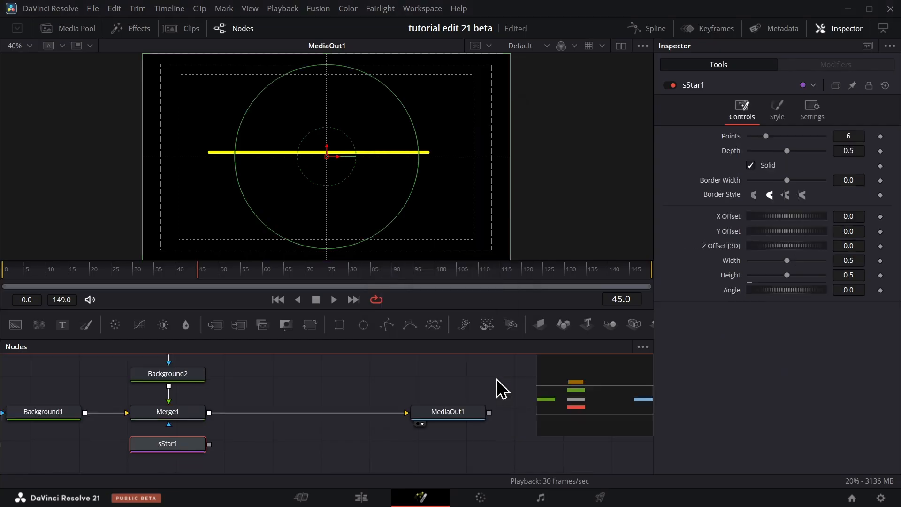
left_click_drag(187, 447, 302, 379)
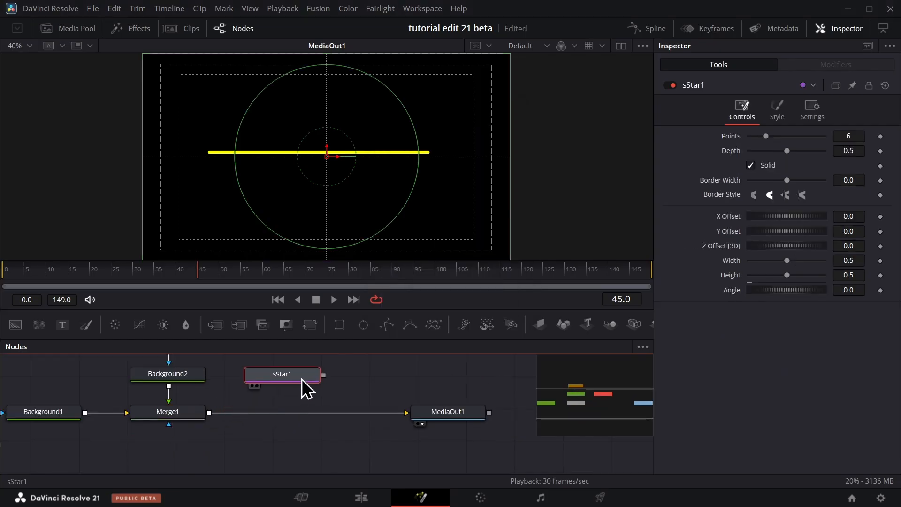
Add an sRender node fed by sStar1.
key("shift+space")
type("s")
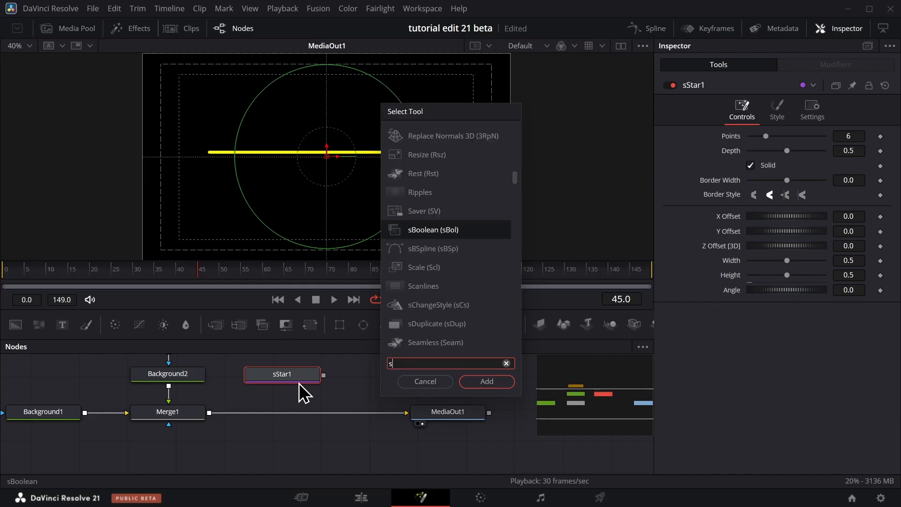
type("render")
key("Return")
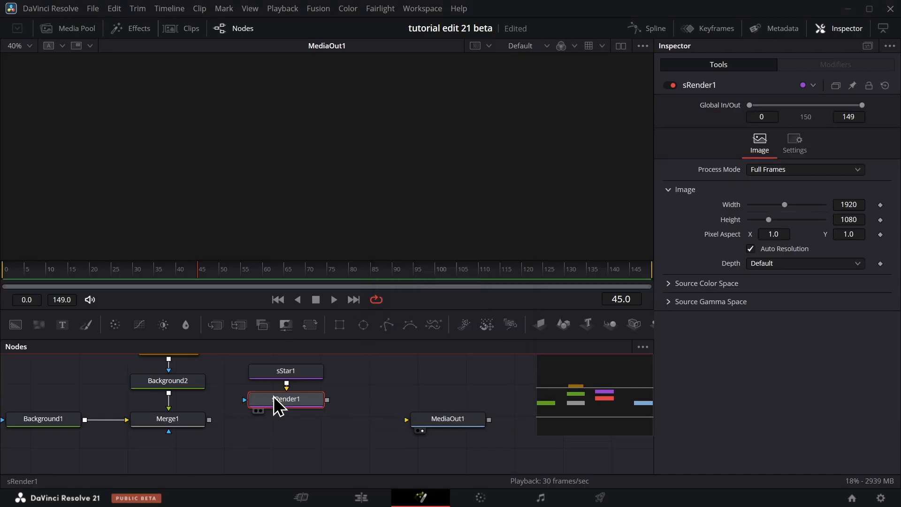
Add a second Merge node below sRender1 that combines it with Merge1 and feeds MediaOut1.
key("shift+space")
type("merge")
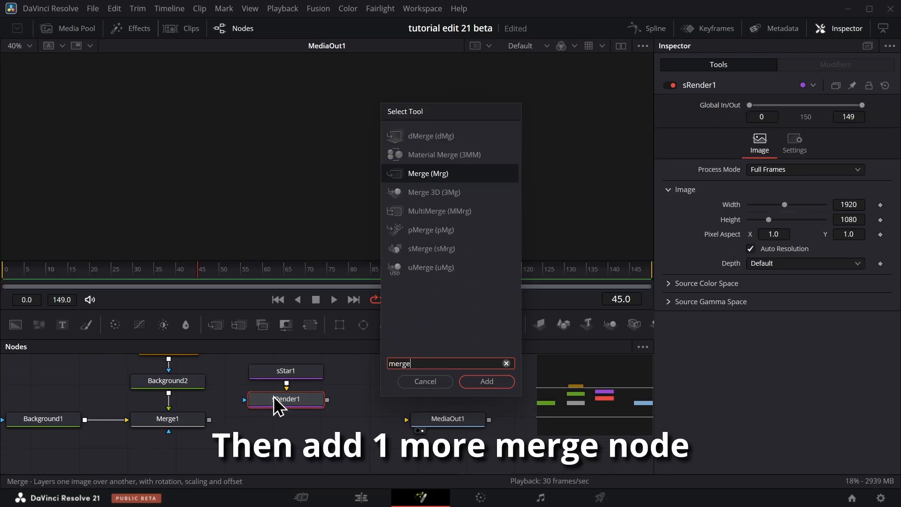
key("Return")
left_click_drag(426, 410, 297, 432)
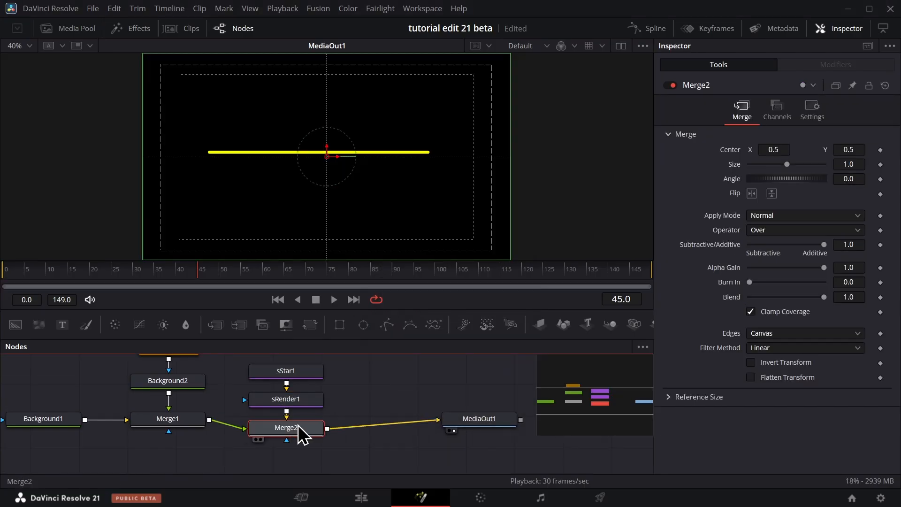
Set sStar1's Points to 3 to make a triangular arrowhead.
left_click(298, 374)
left_click(848, 136)
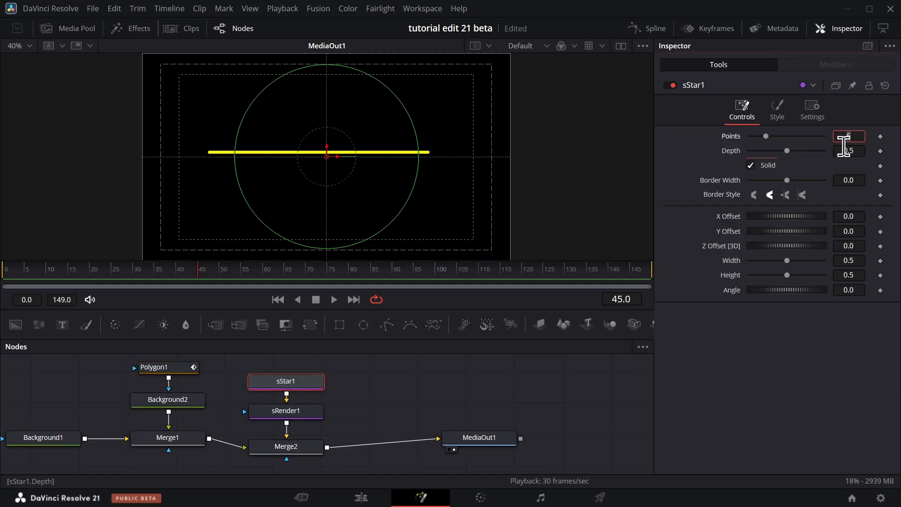
type("6")
left_click(858, 151)
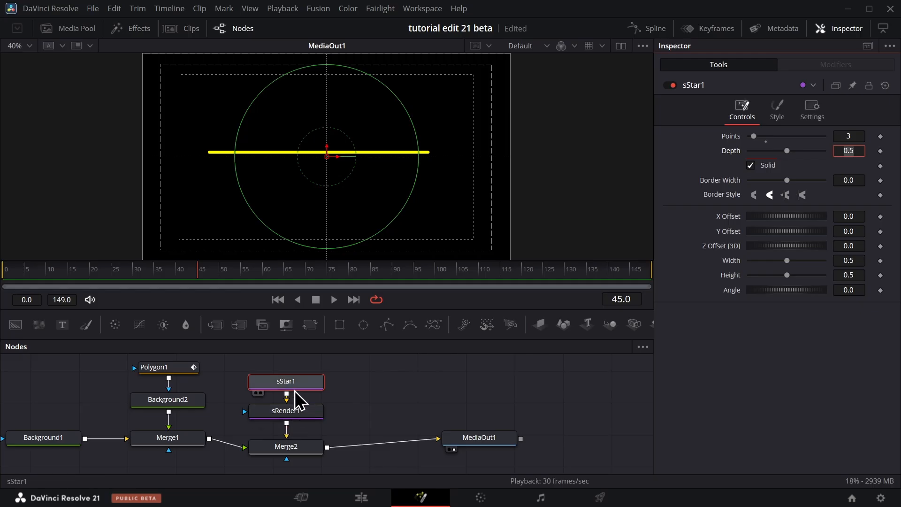
Space out sStar1 and sRender1 above Merge2 and swap Merge2's inputs so the triangle overlays the line.
left_click_drag(300, 378, 300, 365)
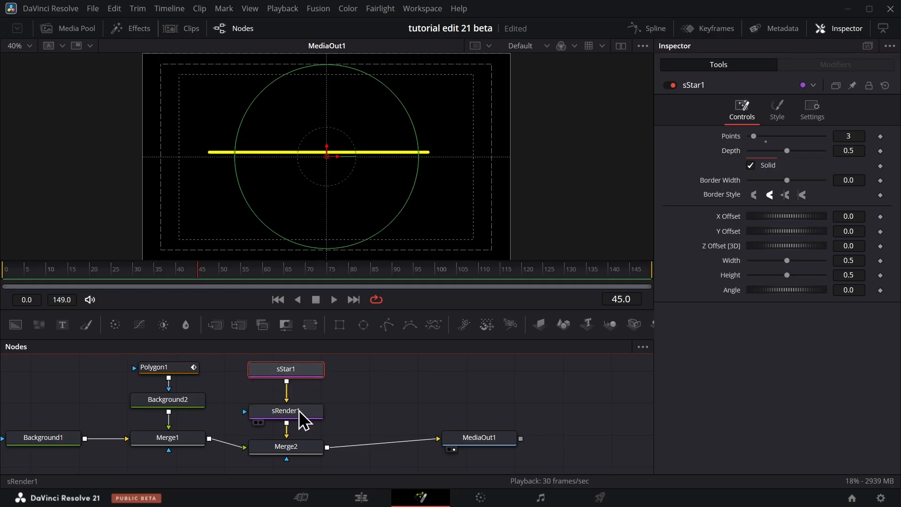
left_click_drag(299, 410, 299, 407)
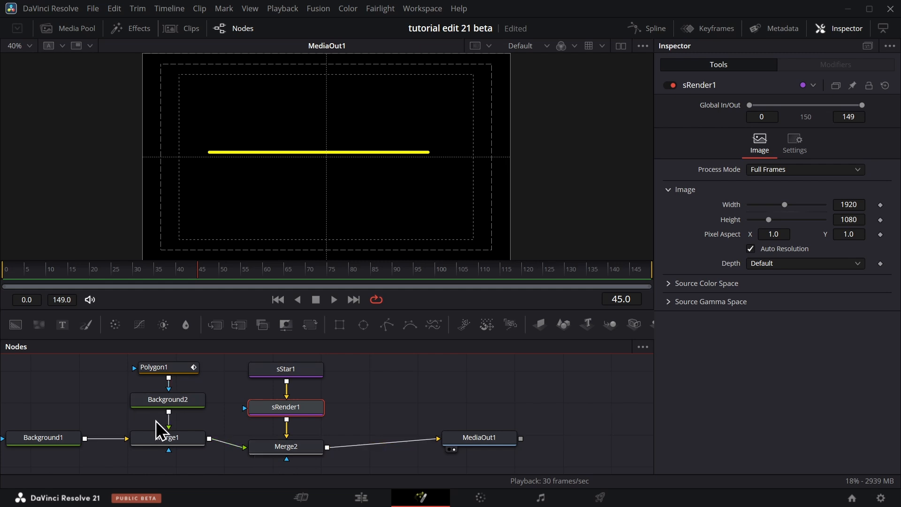
left_click(297, 443)
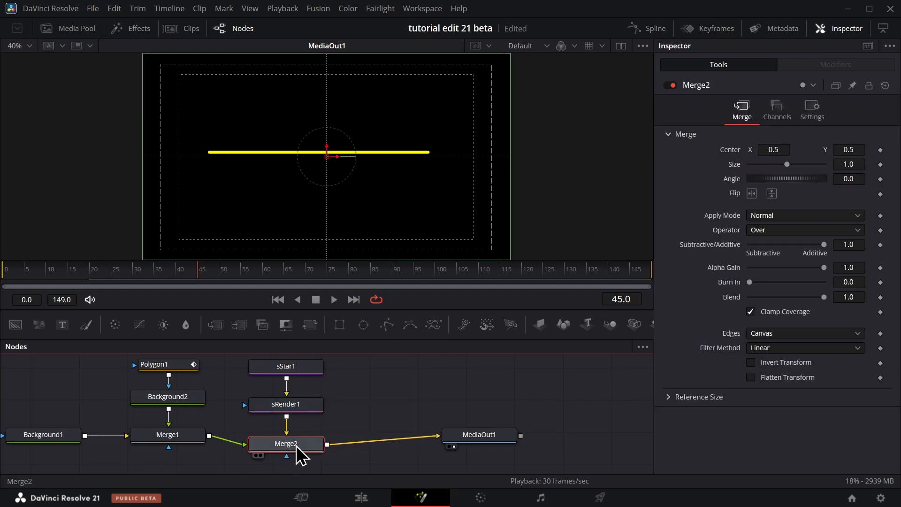
key("ctrl+t")
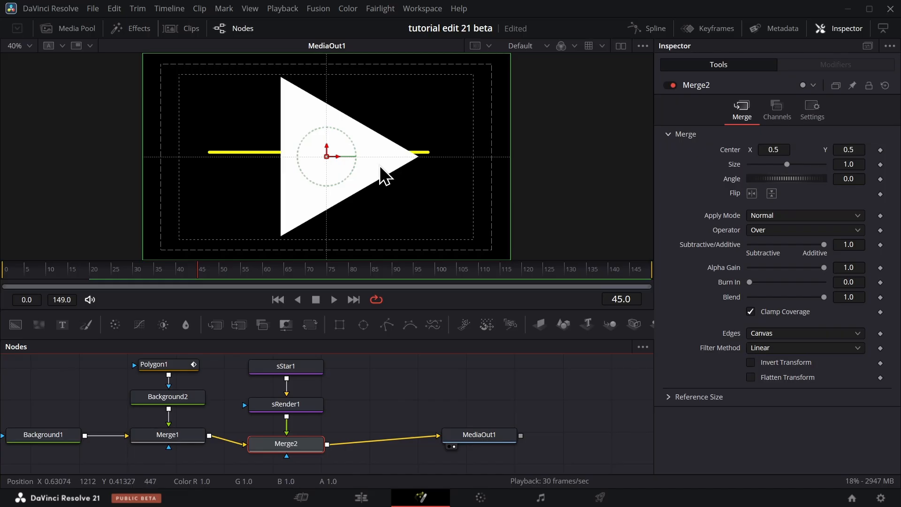
Try sStar1 with 6 points and a Width of 0.394, restoring 3 points and the default width.
left_click(294, 370)
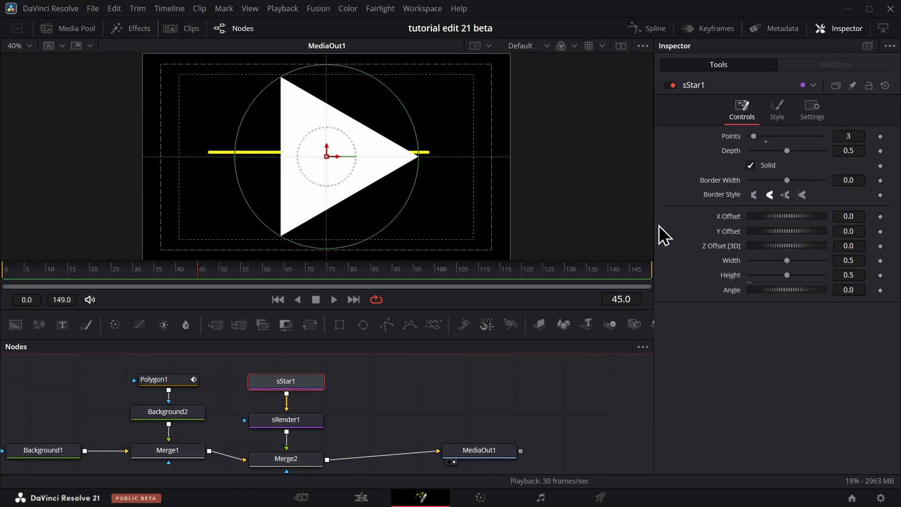
left_click_drag(753, 136, 766, 136)
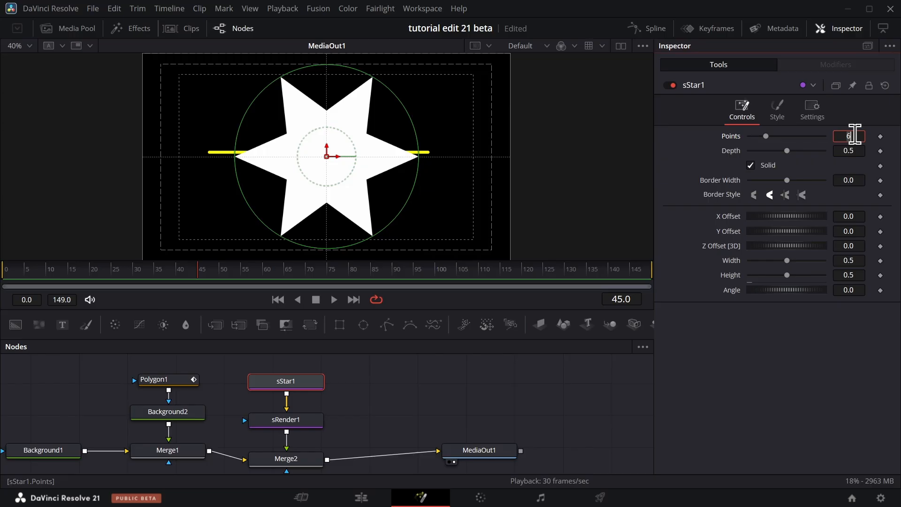
key("Tab")
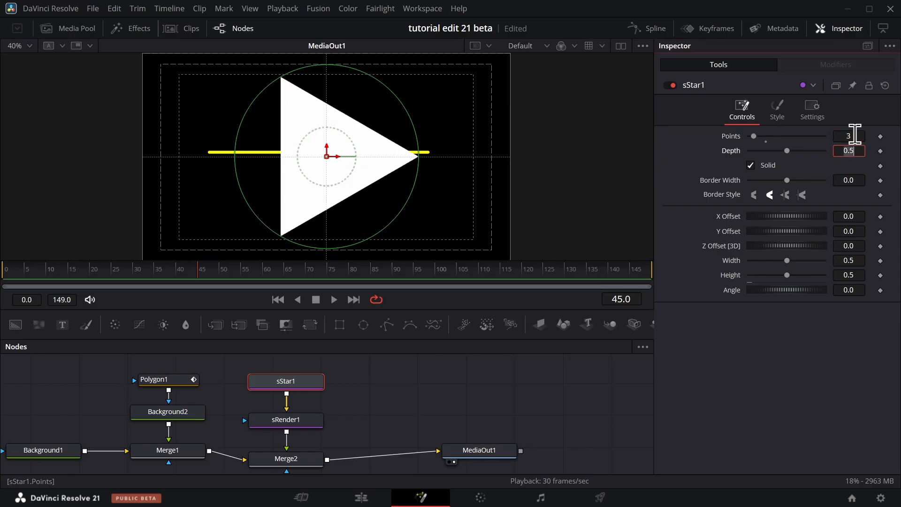
left_click_drag(848, 180, 731, 183)
double_click(731, 183)
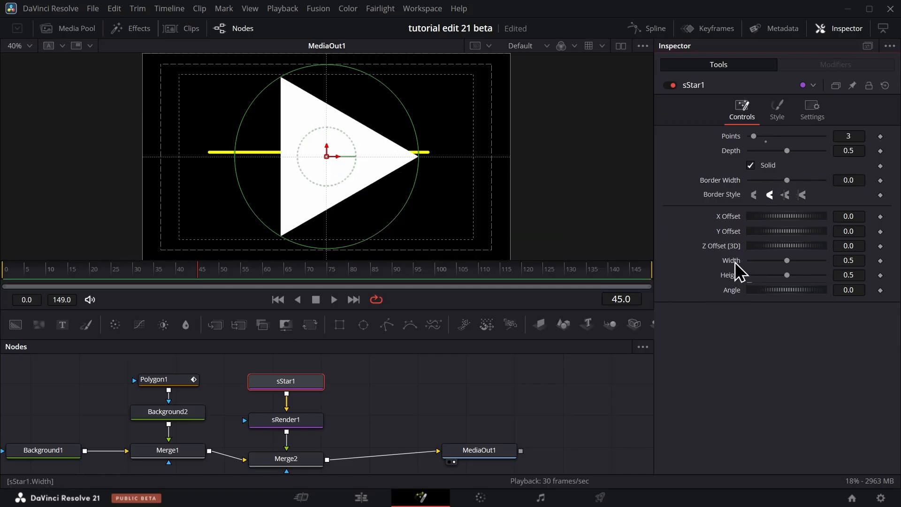
left_click_drag(786, 261, 778, 260)
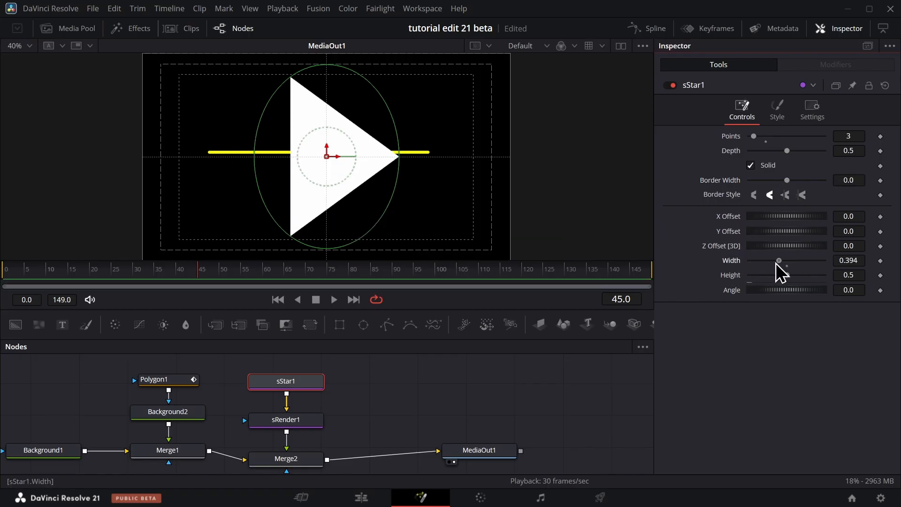
double_click(736, 263)
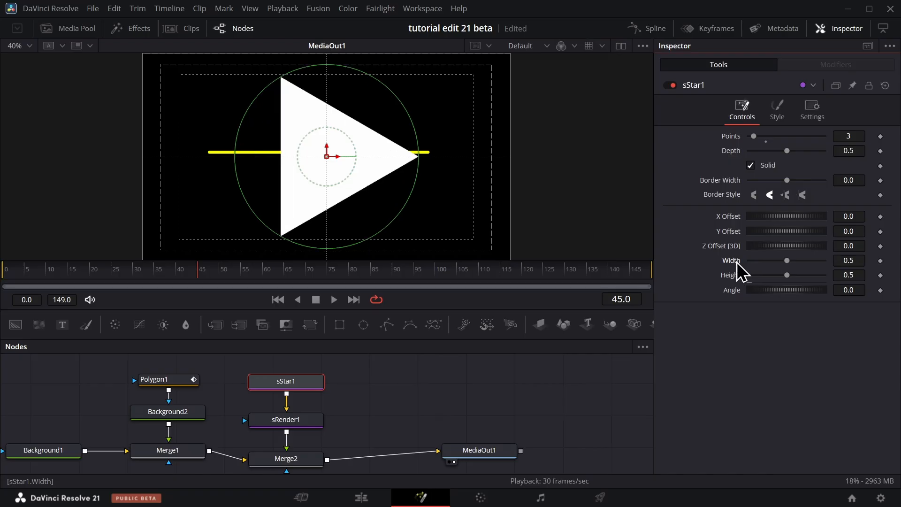
Link sStar1's Width to its Height with an expression and reduce the Height to 0.129.
right_click(736, 260)
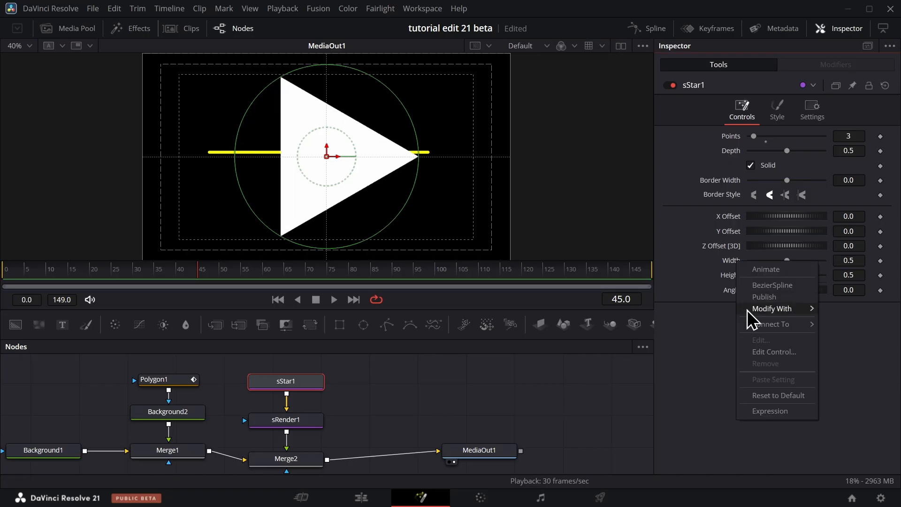
mouse_move(812, 328)
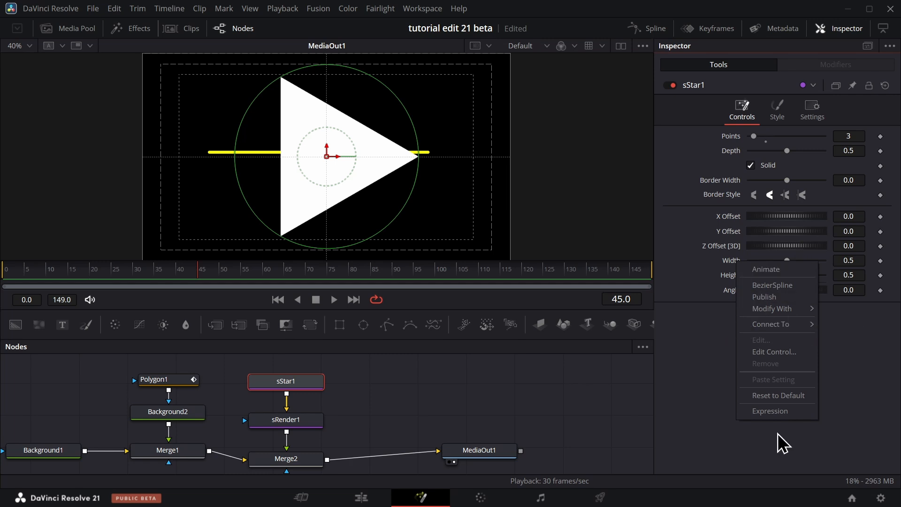
left_click(796, 410)
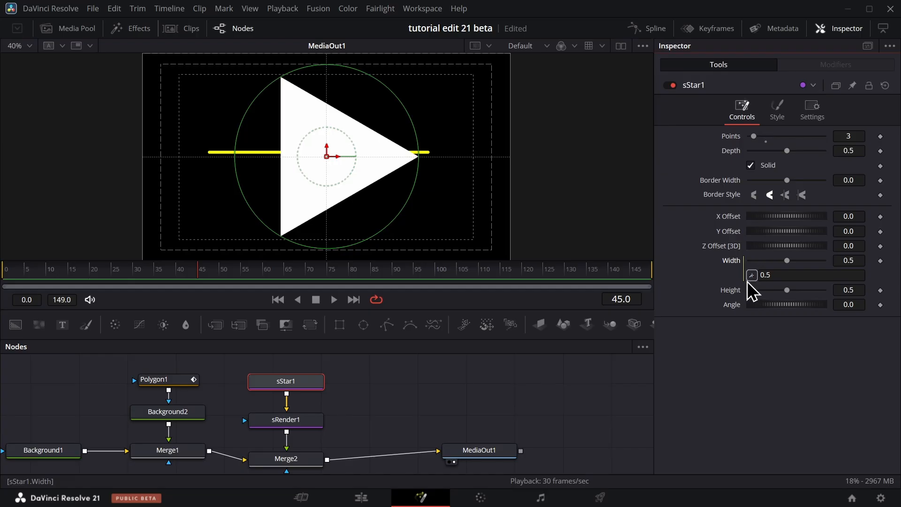
mouse_move(751, 276)
left_mouse_down()
mouse_move(735, 291)
mouse_move(759, 290)
left_mouse_up()
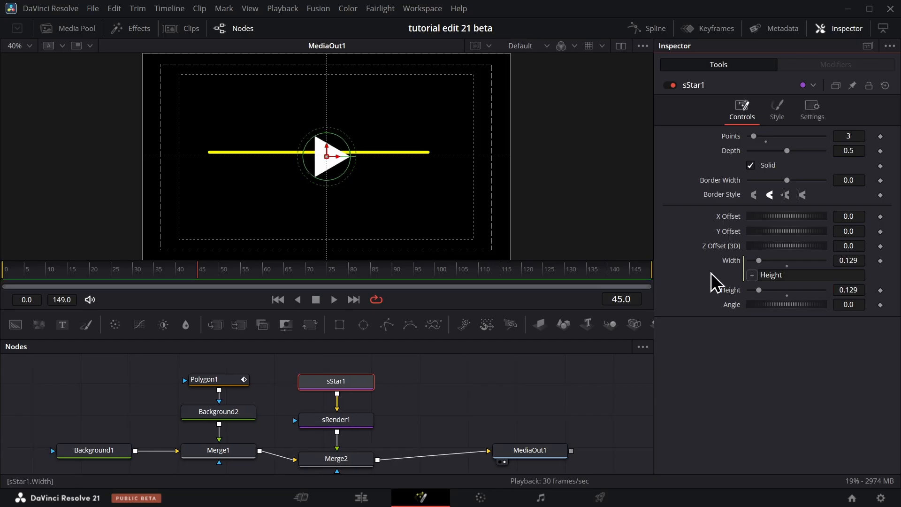
Change sStar1's style color to yellow to match the line.
left_click_drag(288, 376, 388, 432)
left_click(359, 385)
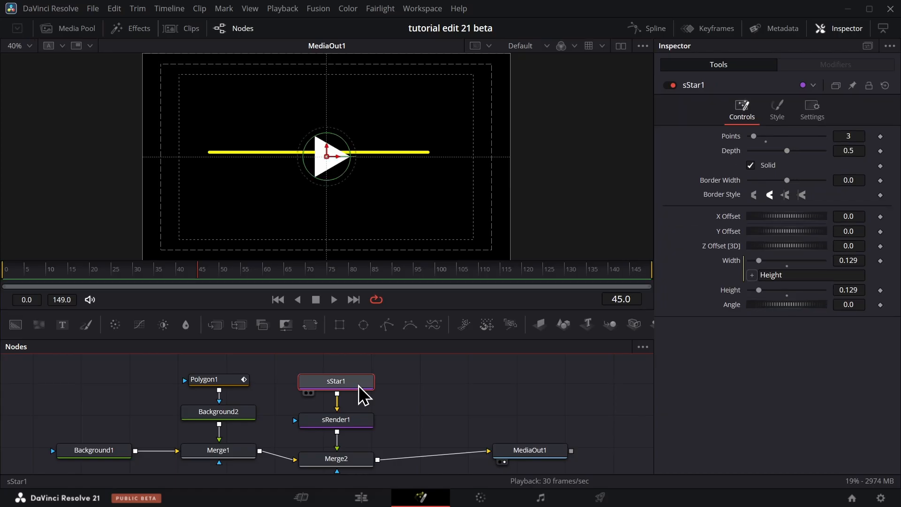
left_click(784, 113)
left_click(787, 138)
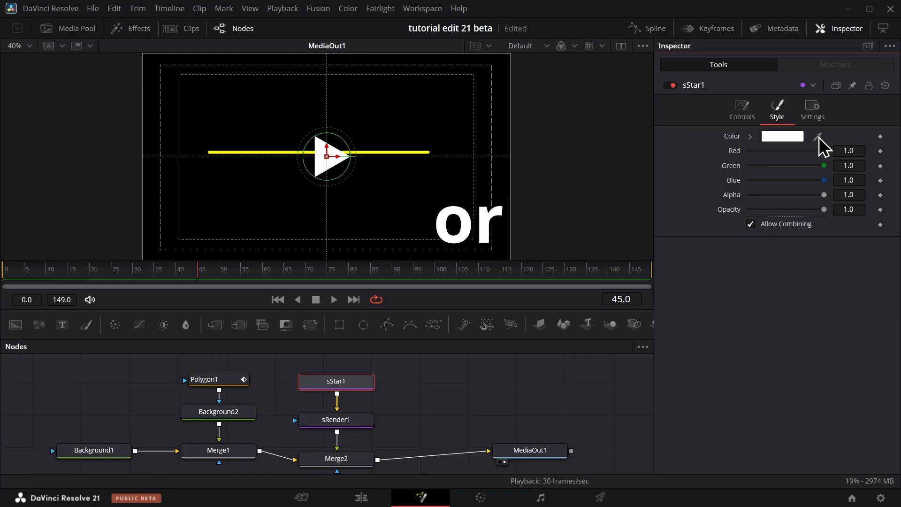
left_click_drag(818, 137, 428, 149)
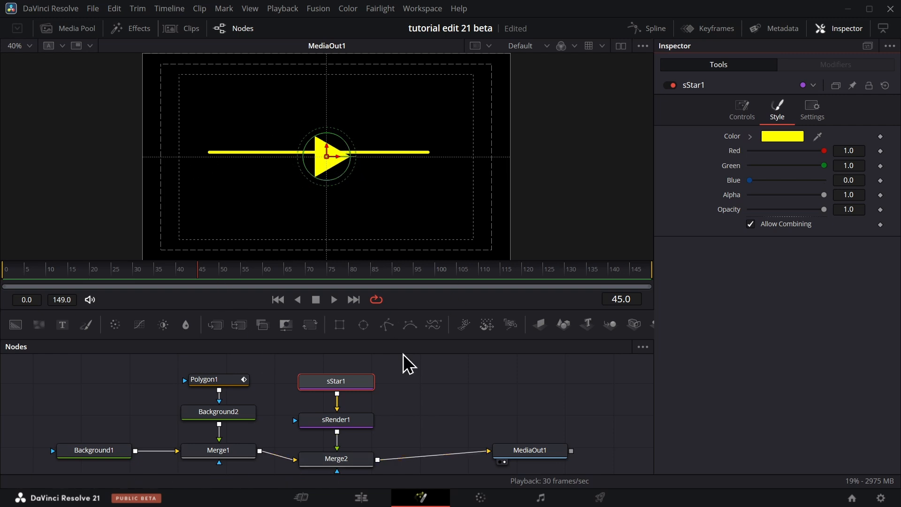
Remove Polygon1Polyline from Polygon1's shape animation and publish the polygon's path.
left_click(230, 385)
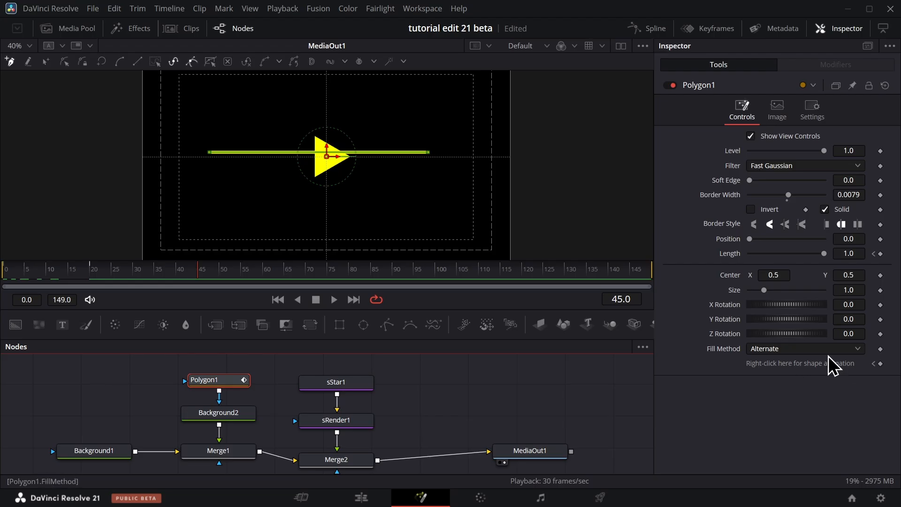
right_click(858, 362)
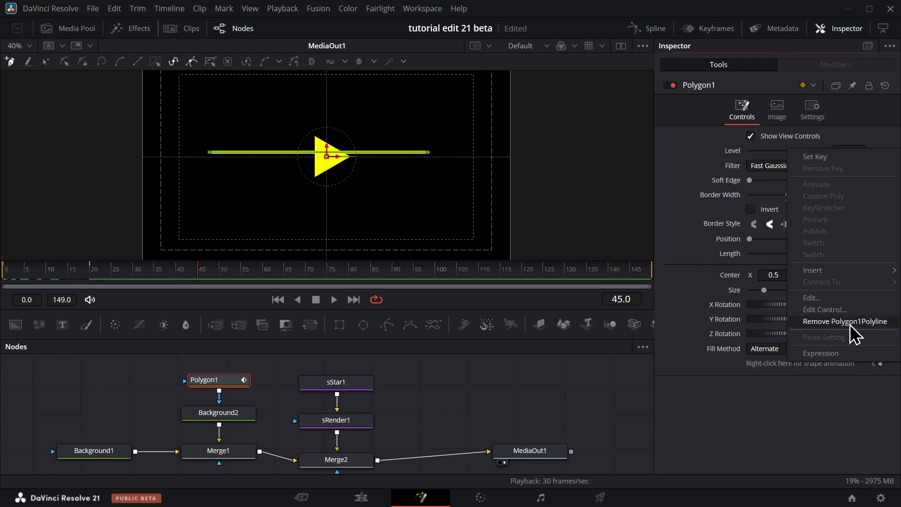
left_click(851, 322)
right_click(826, 365)
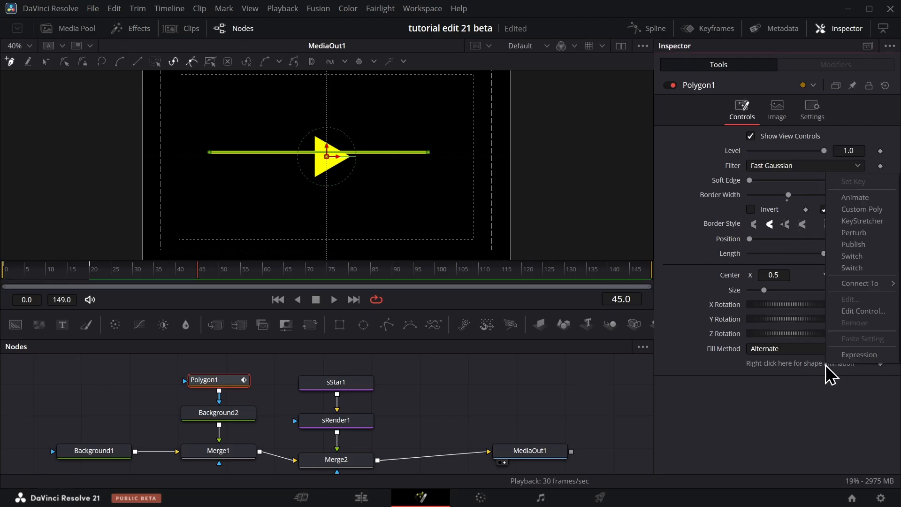
left_click(861, 246)
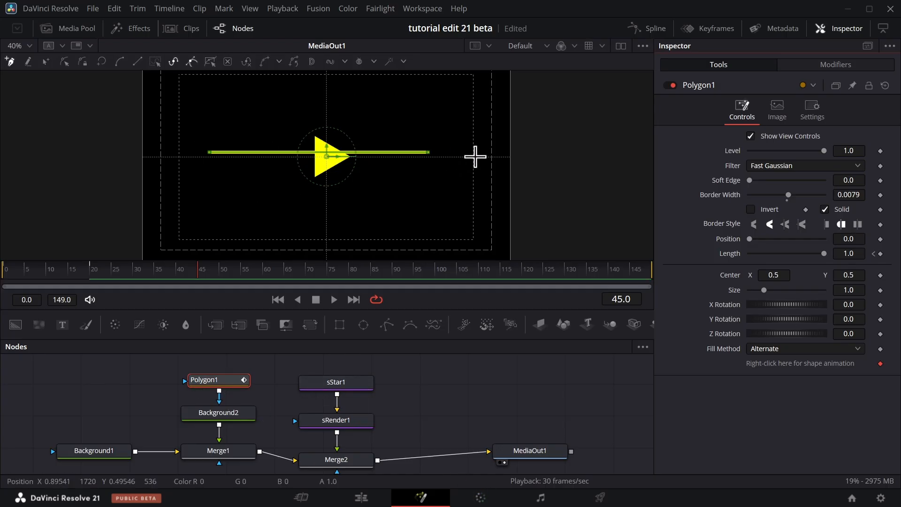
Insert a Transform node between sRender1 and Merge2, align it in the arrowhead's node chain and select it.
left_click(351, 382)
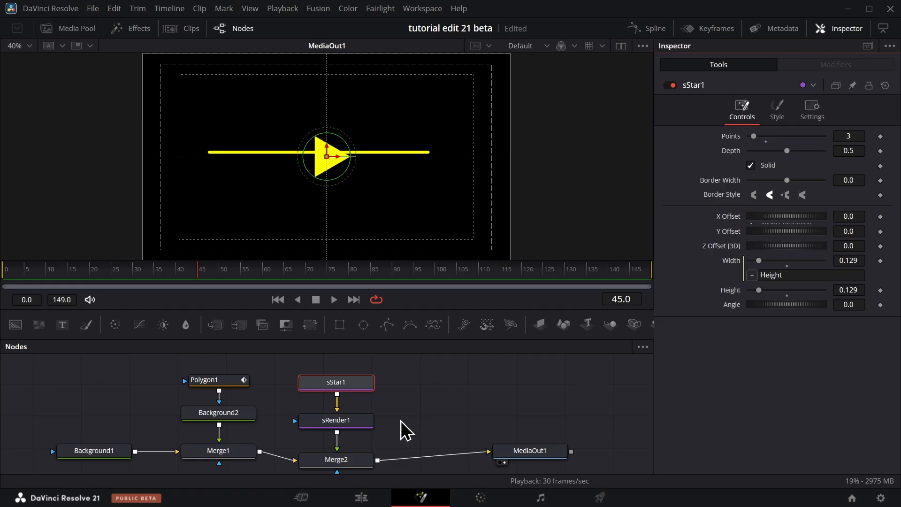
key("shift+space")
type("merge")
key("BackSpace")
key("BackSpace")
key("BackSpace")
key("BackSpace")
key("BackSpace")
type("xf")
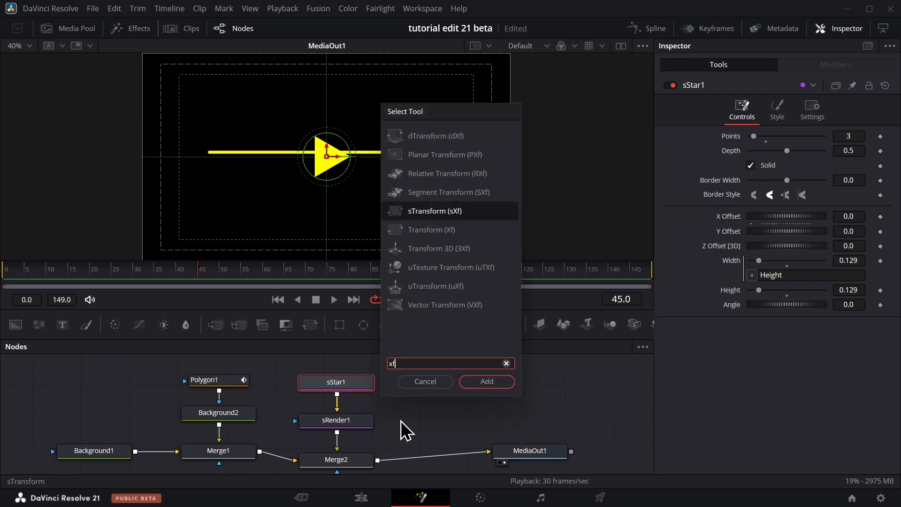
key("Down")
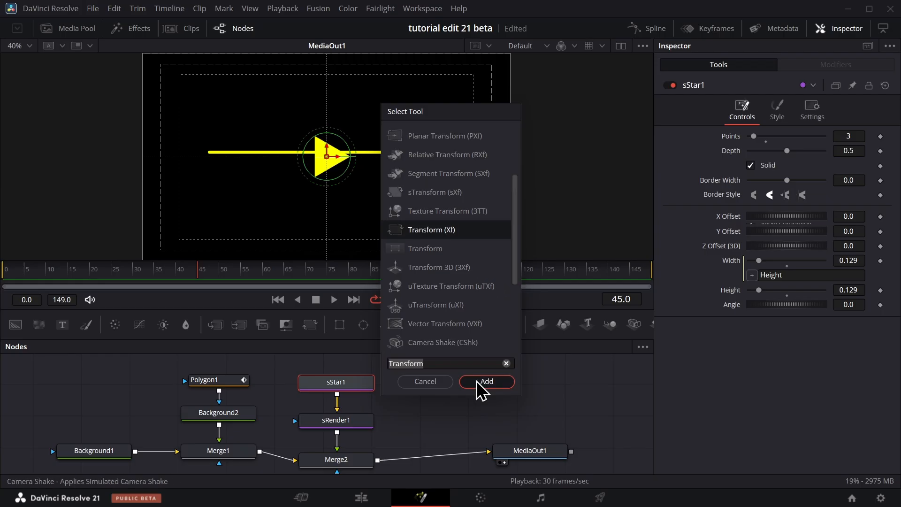
left_click(476, 381)
left_click_drag(334, 448, 357, 459)
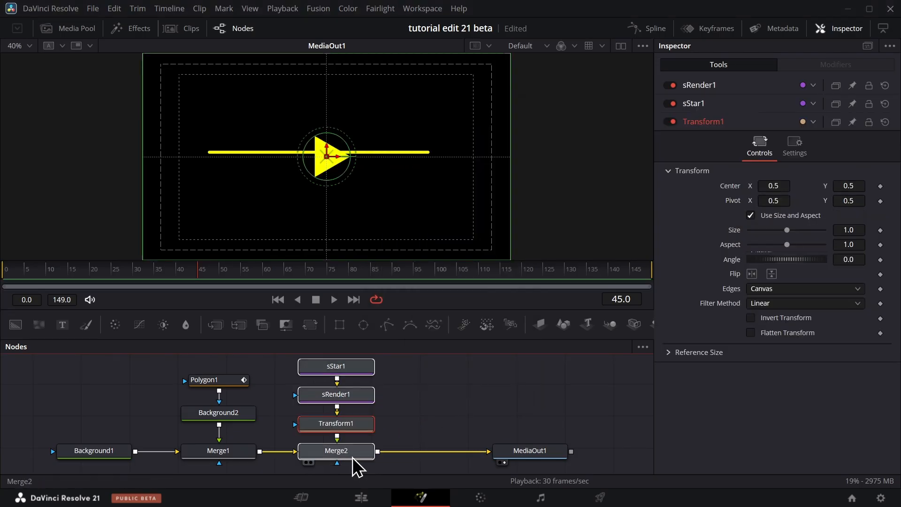
left_click(353, 456)
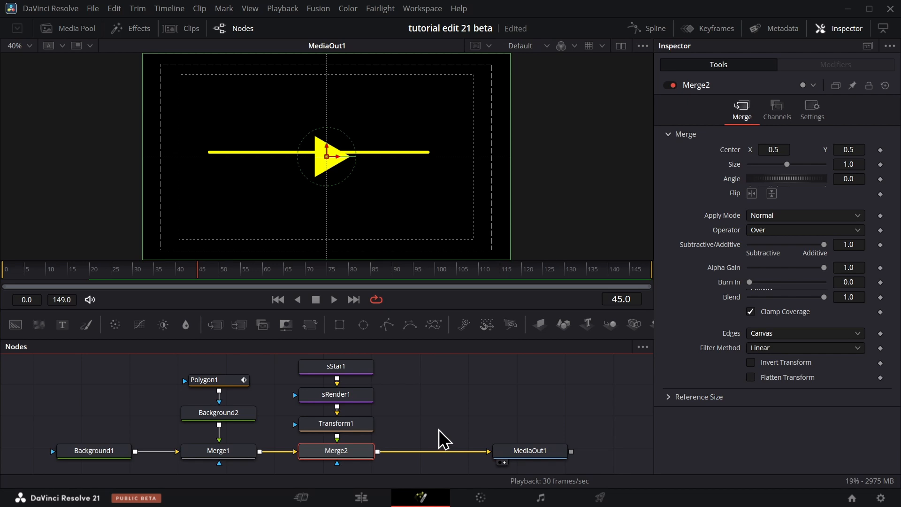
left_click(336, 424)
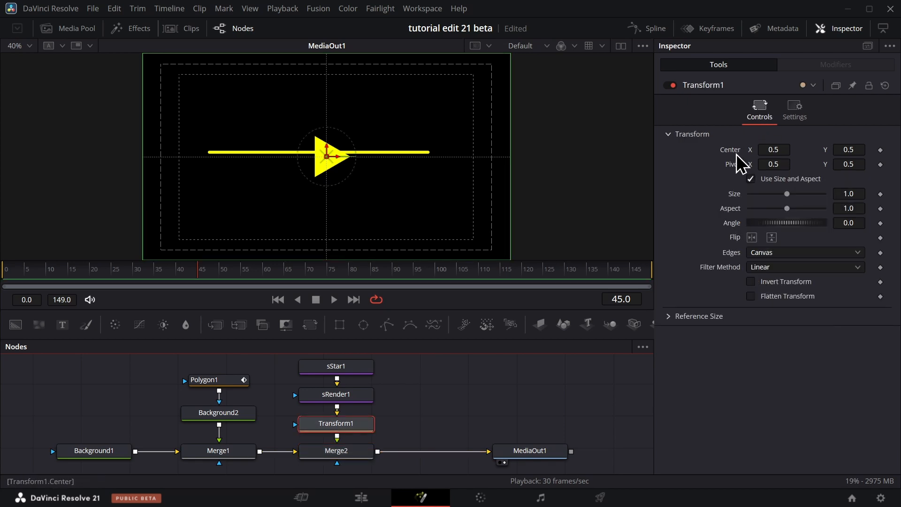
Apply a Path modifier to Transform1's Center.
left_click_drag(773, 151, 788, 162)
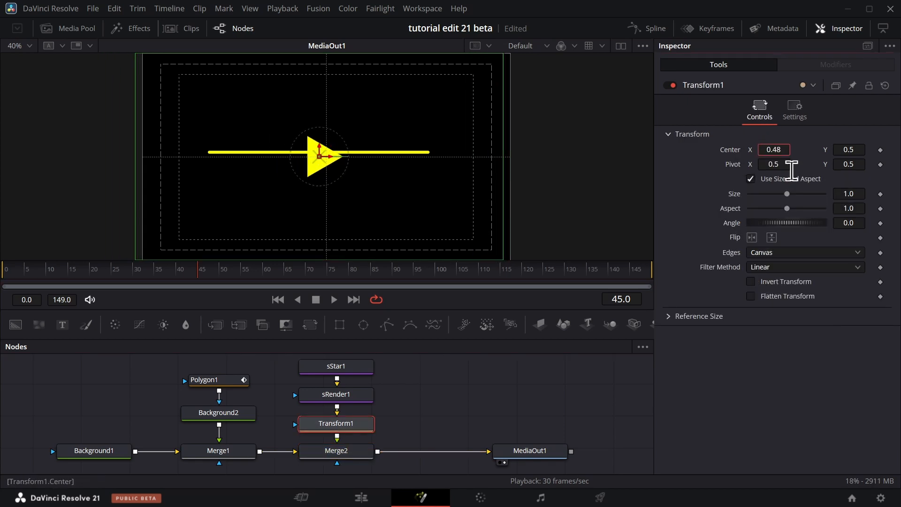
key("ctrl+z")
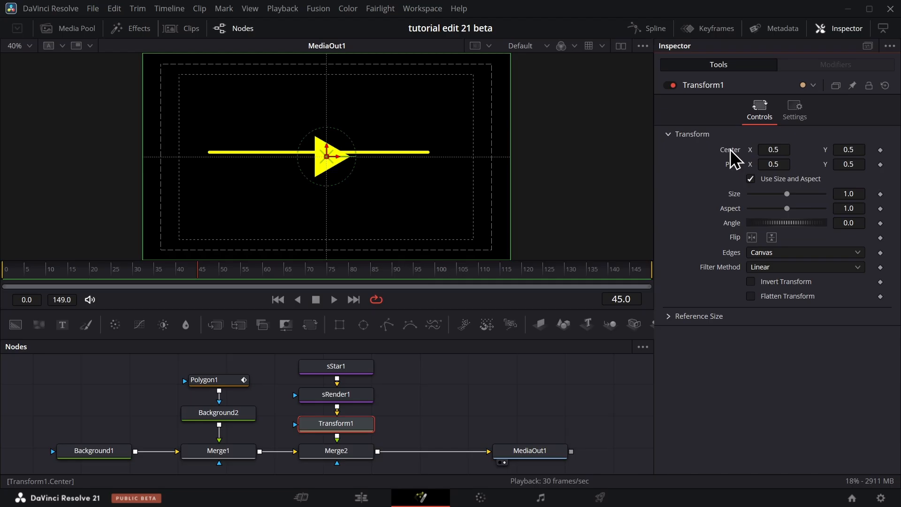
right_click(731, 152)
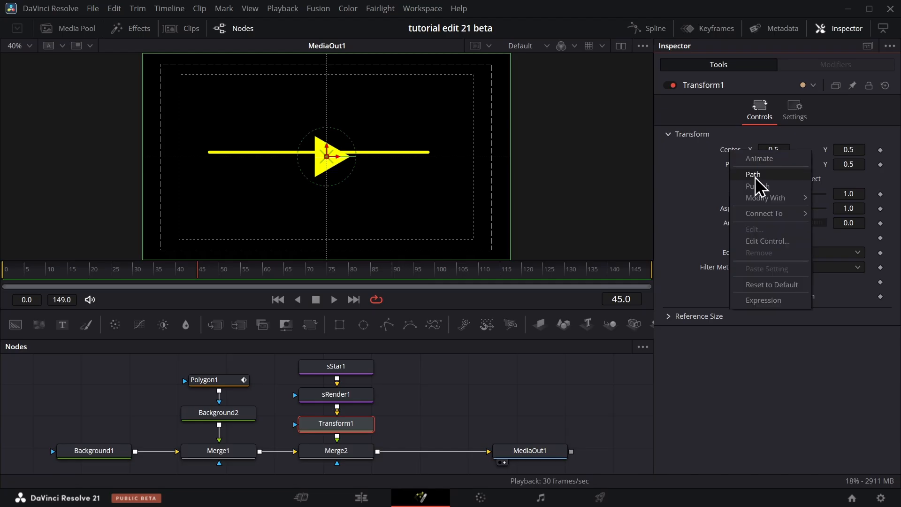
left_click(754, 175)
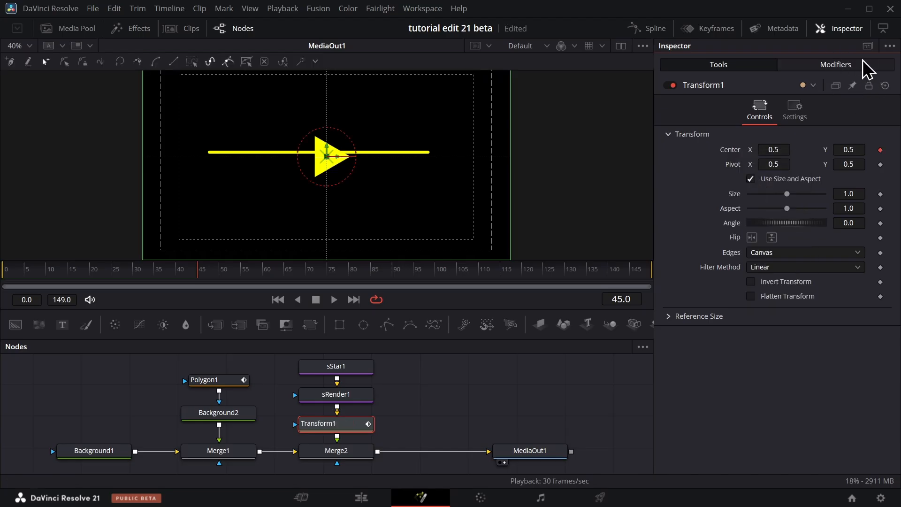
Connect the Path1 modifier's shape animation to the published Polygon1: Polyline value.
left_click(844, 65)
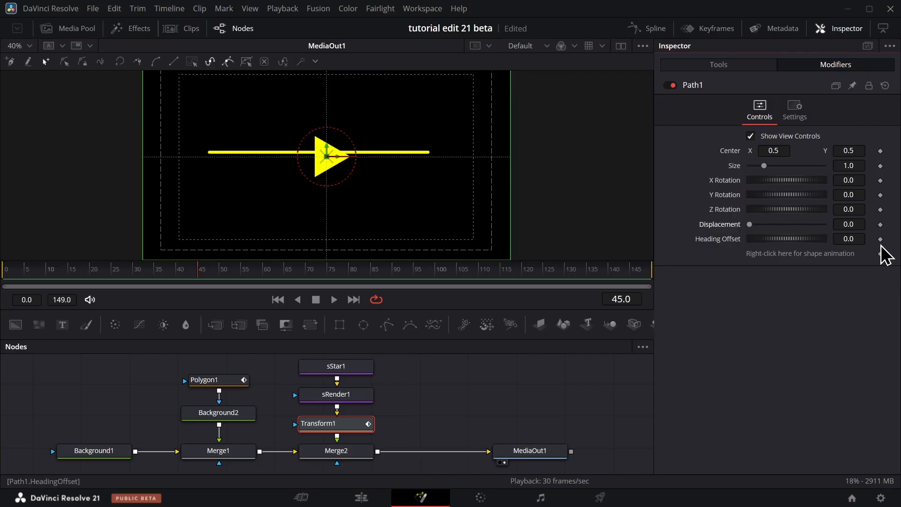
right_click(832, 253)
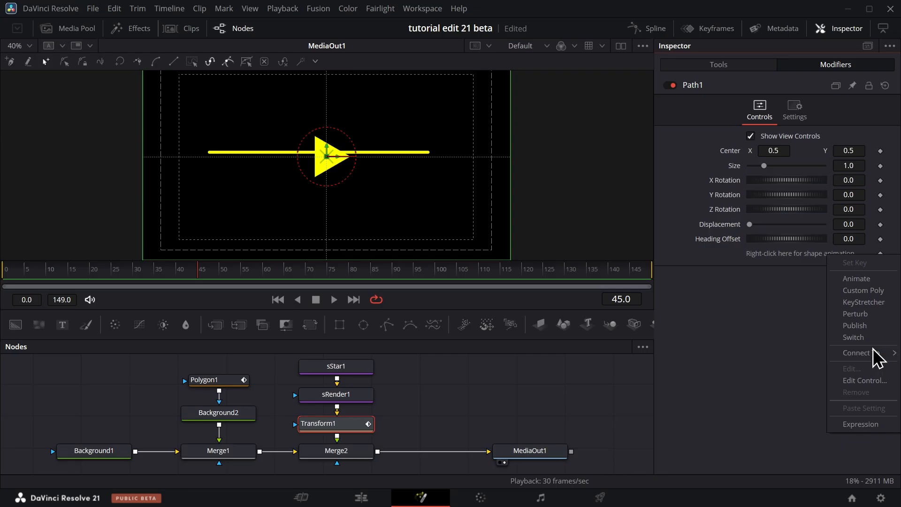
mouse_move(874, 357)
mouse_move(806, 366)
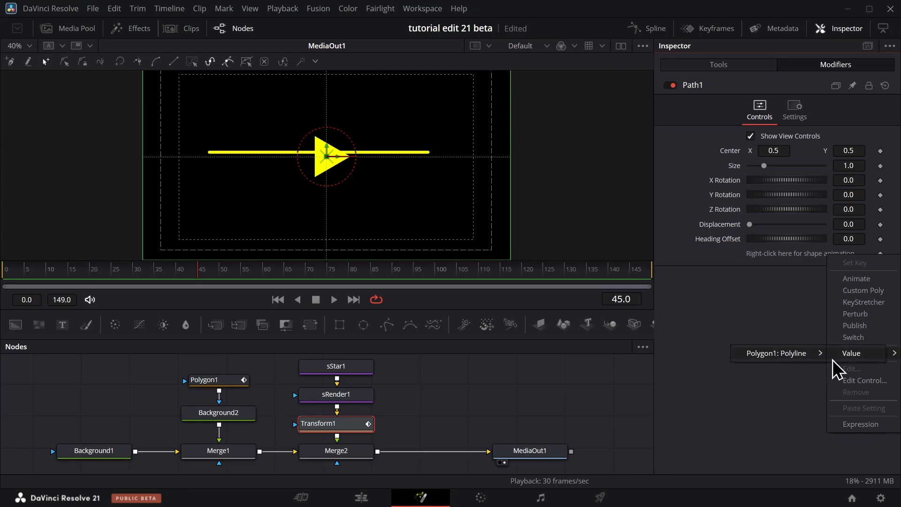
left_click(844, 357)
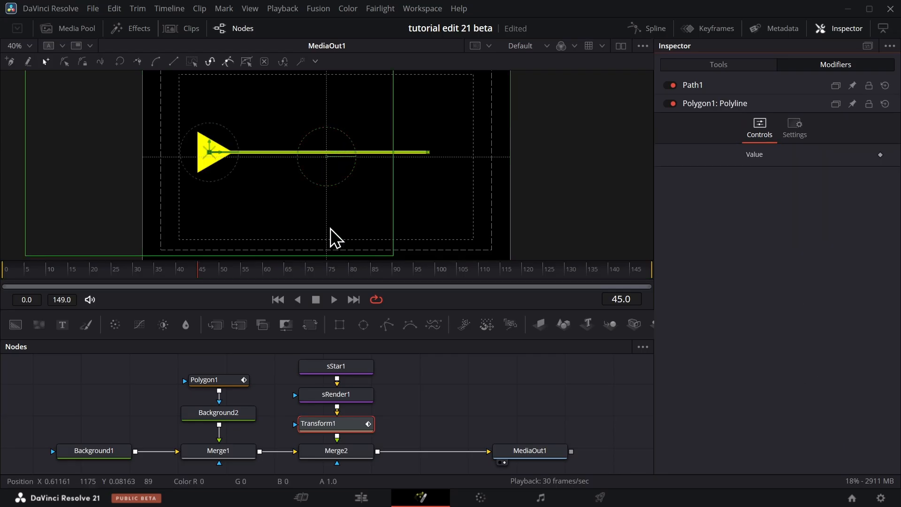
Link Path1's Displacement to Polygon1's Length with the expression Polygon1.WriteLength and play the animation from the start.
left_click(707, 87)
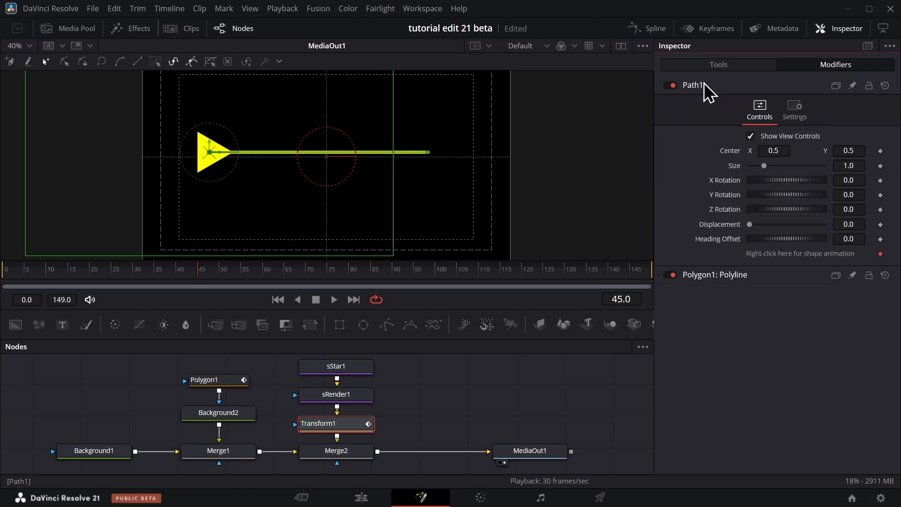
left_click_drag(750, 224, 856, 224)
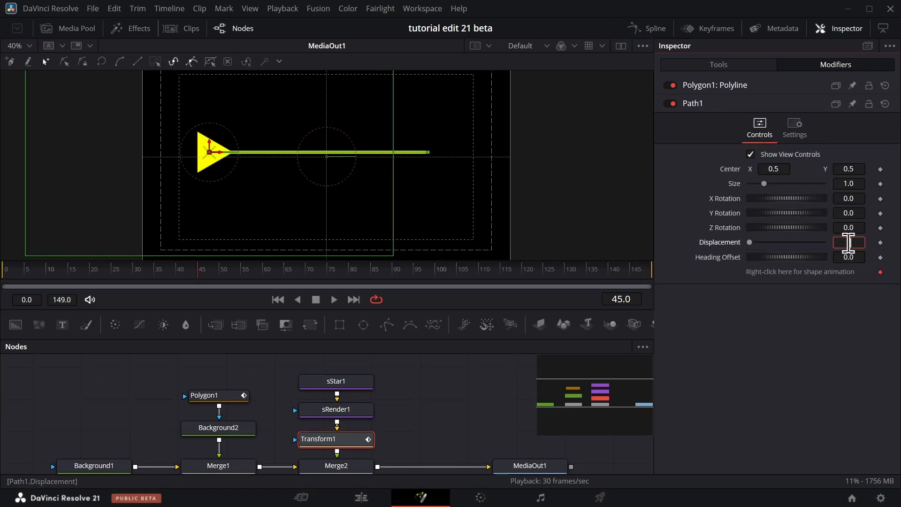
type("=")
key("Tab")
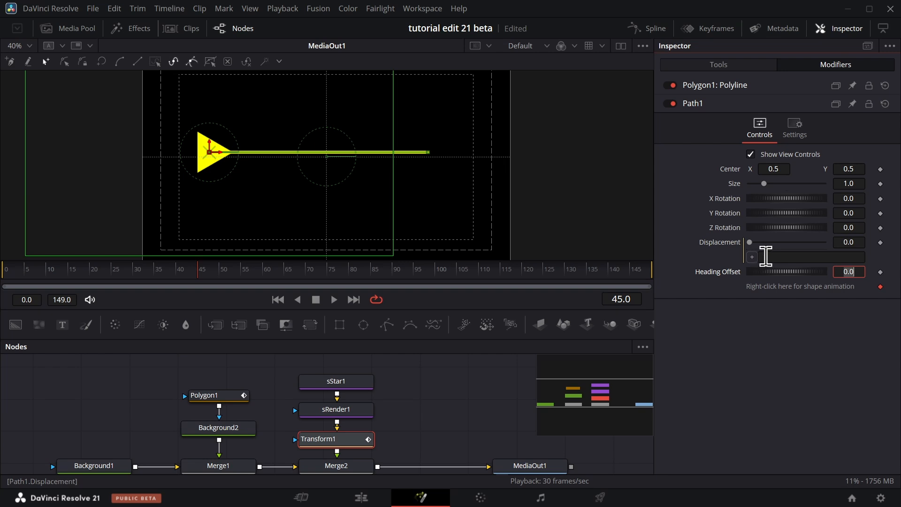
left_click(773, 256)
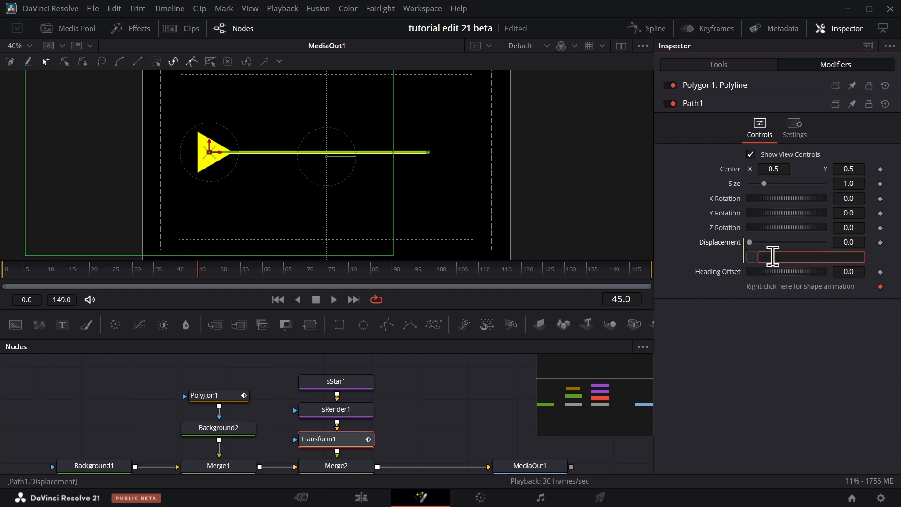
left_click(224, 400)
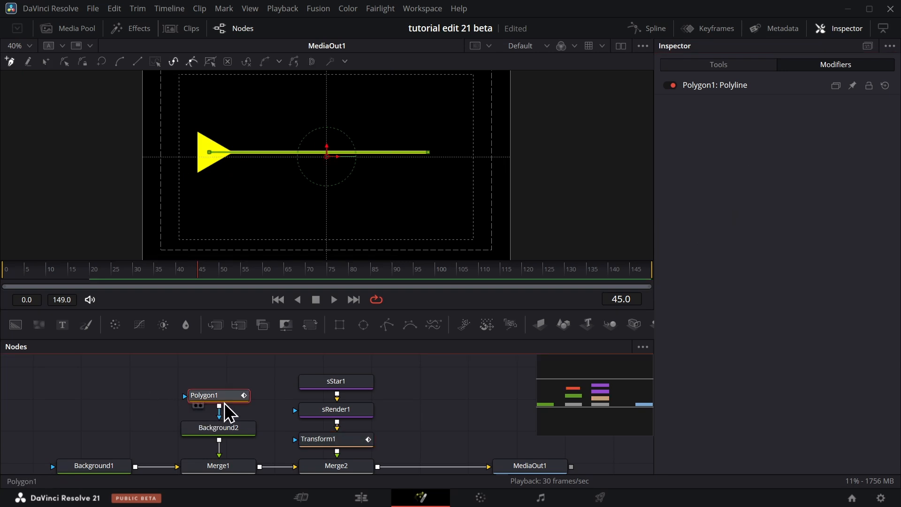
left_click(728, 64)
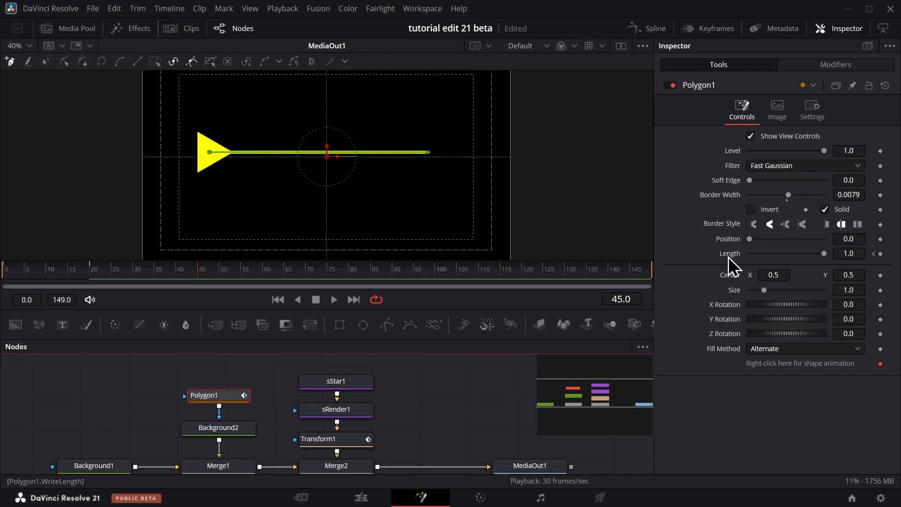
left_click(355, 440)
left_click(831, 69)
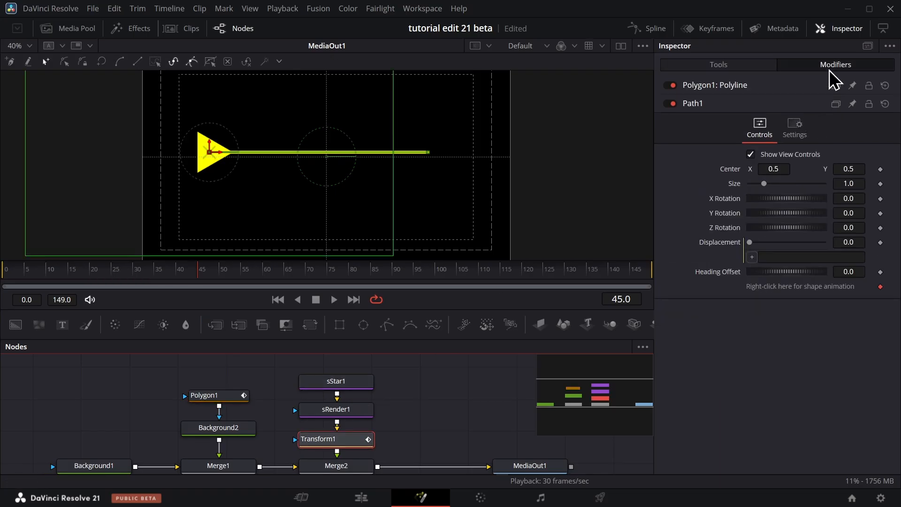
left_click(791, 256)
type("Polygon1.WriteLength")
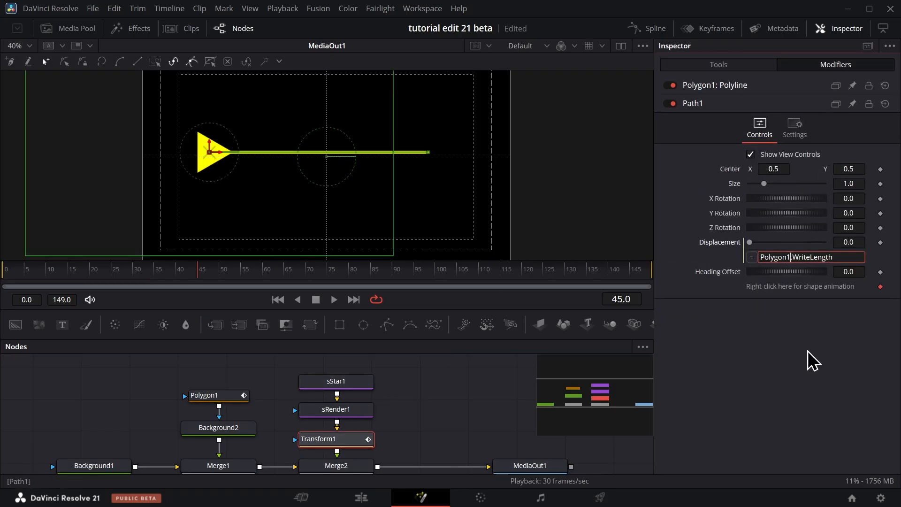
key("Return")
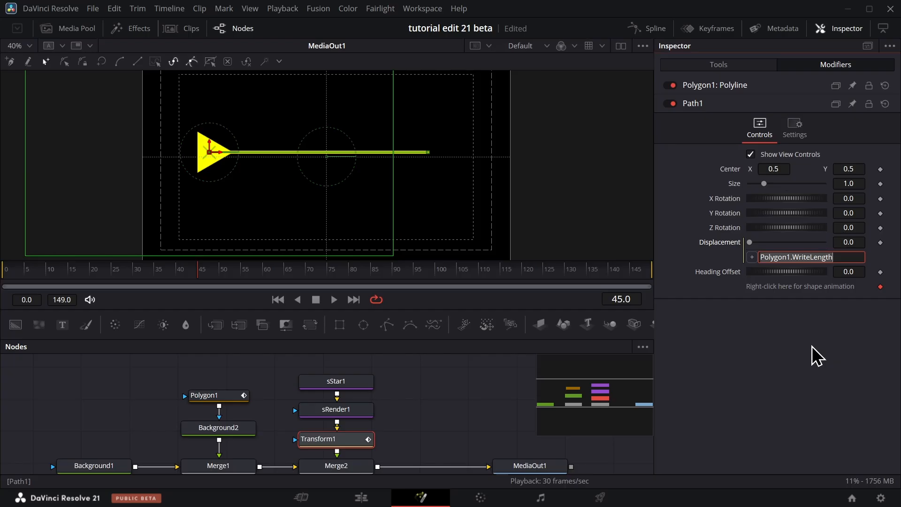
left_click(809, 317)
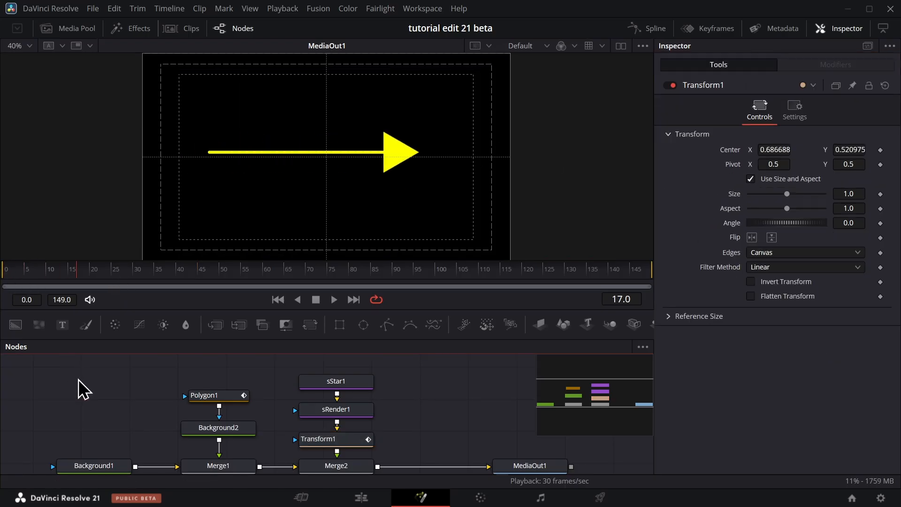
left_click(278, 300)
key("space")
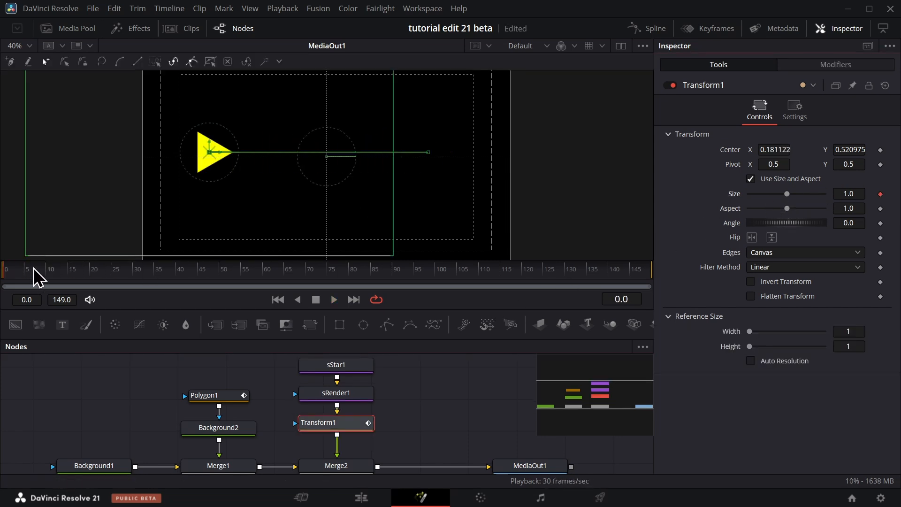
Keyframe Transform1's Size at 1.0 on frame 20 and 0.69 on frame 0, and play the result.
left_click_drag(41, 272, 94, 274)
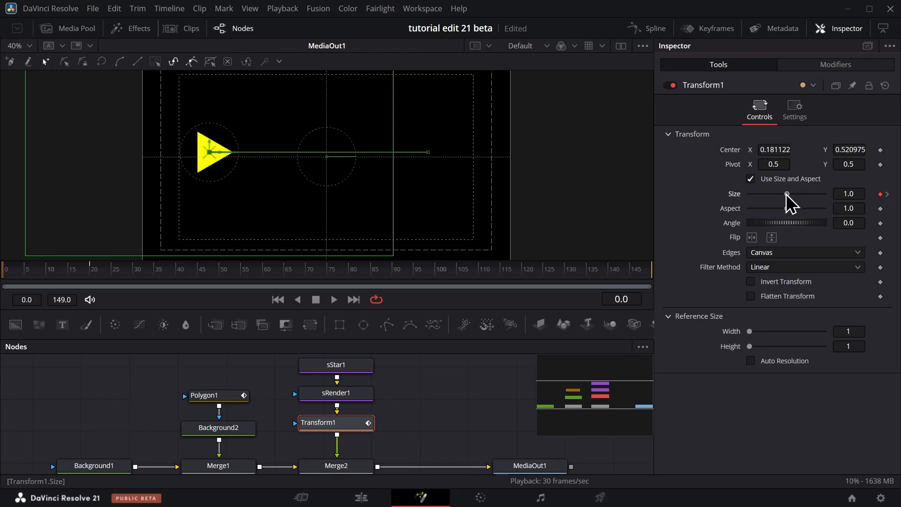
left_click_drag(786, 194, 774, 195)
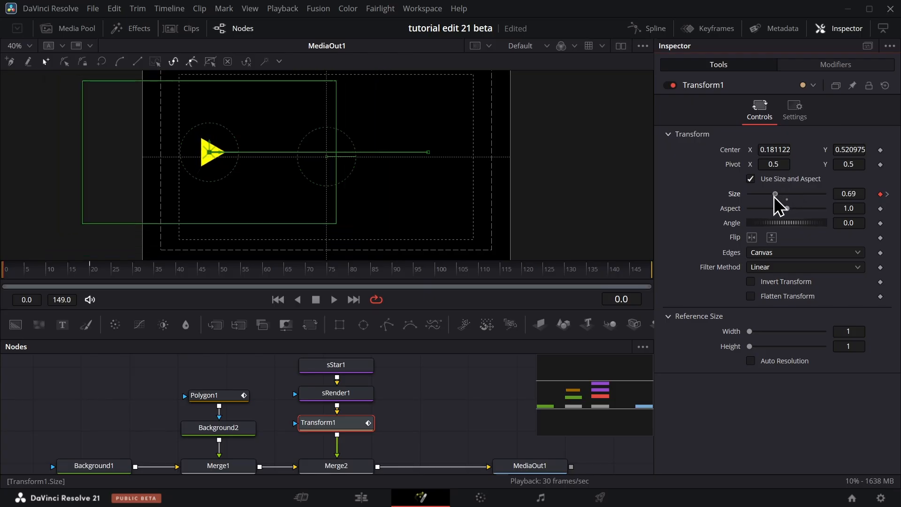
left_click(334, 299)
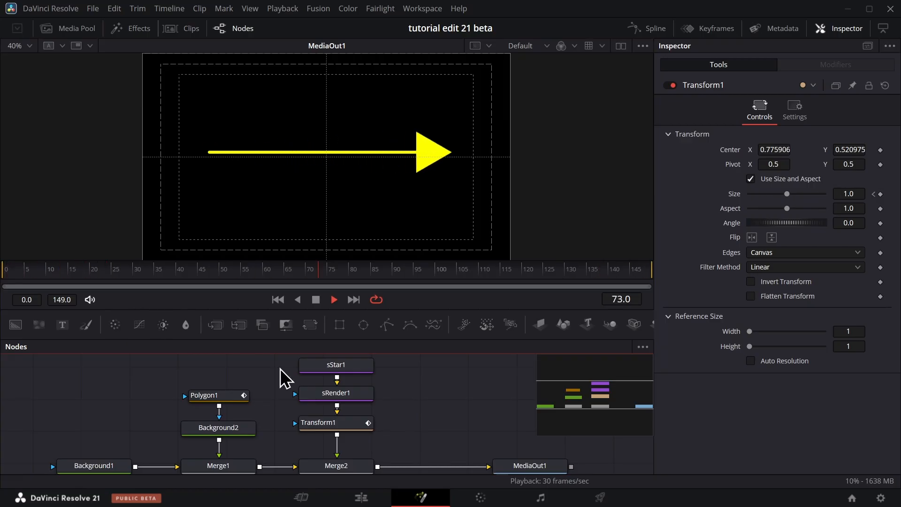
Move the arrowhead's node chain with Merge2 closer to MediaOut1 to make room, and select Polygon1.
left_click_drag(281, 370, 350, 472)
left_click_drag(349, 468, 441, 468)
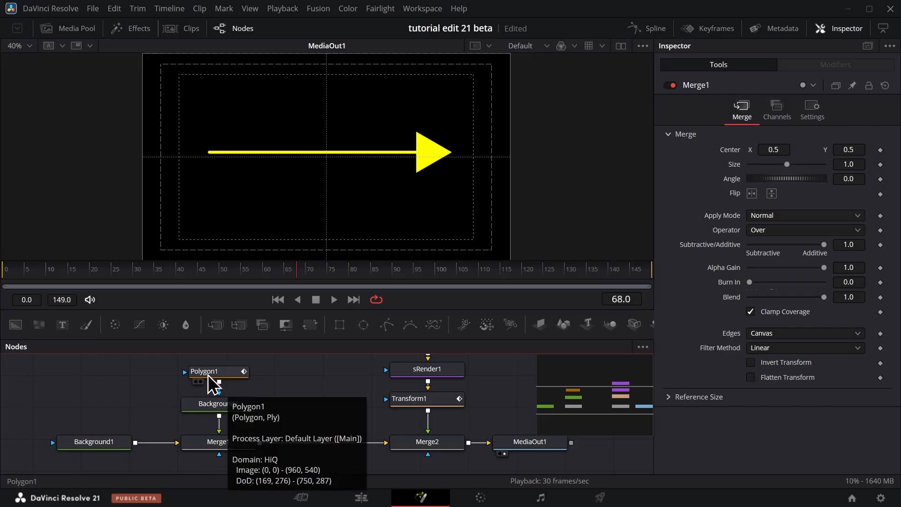
left_click(221, 374)
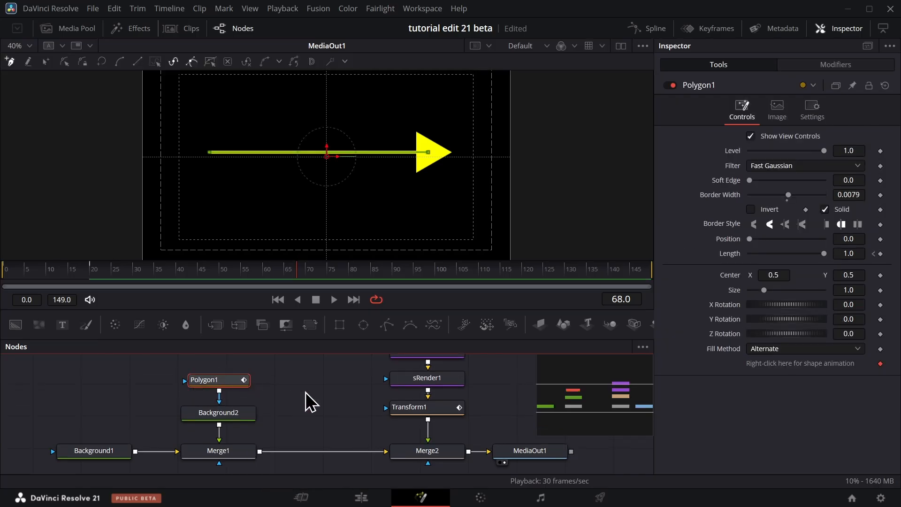
Add a Mask Paint node and connect its output to Polygon1's input.
key("shift+space")
type("mask")
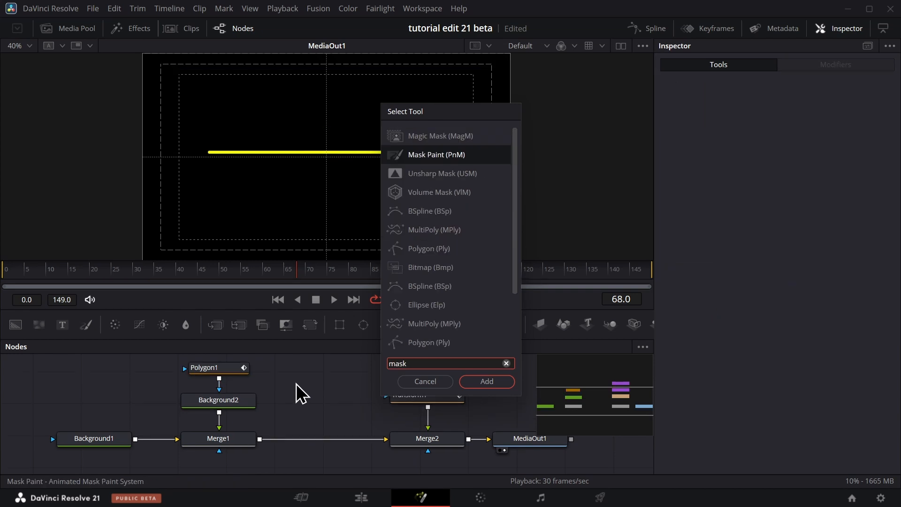
key("Return")
left_click_drag(296, 384, 237, 370)
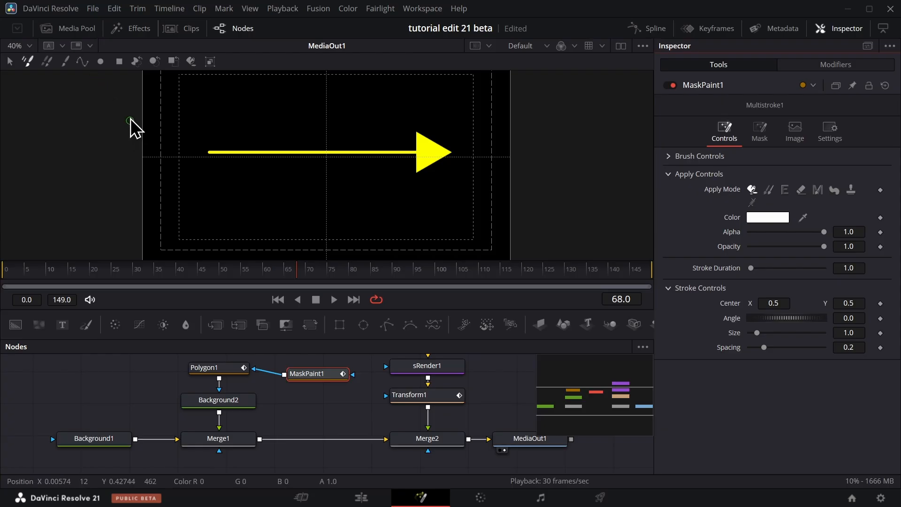
Add a polyline stroke in MaskPaint1 and connect its shape animation to the published Polygon1: Polyline value.
left_click(83, 62)
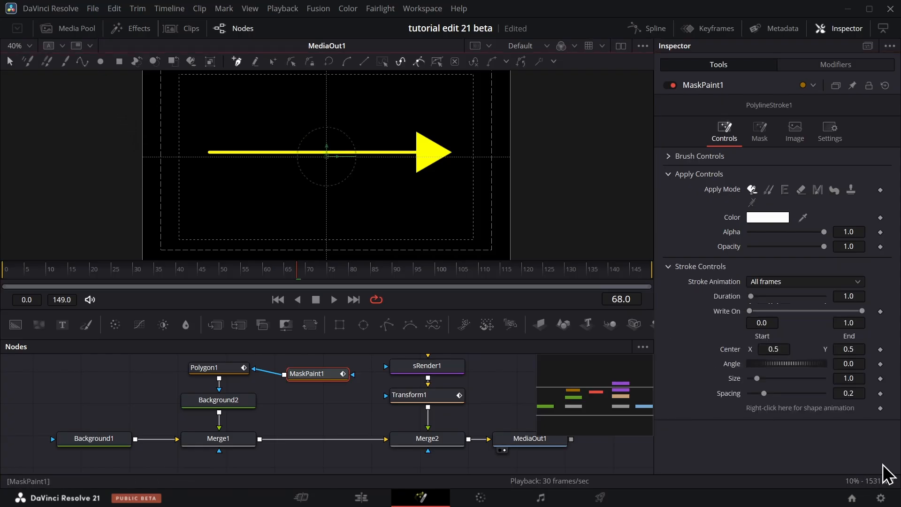
right_click(781, 409)
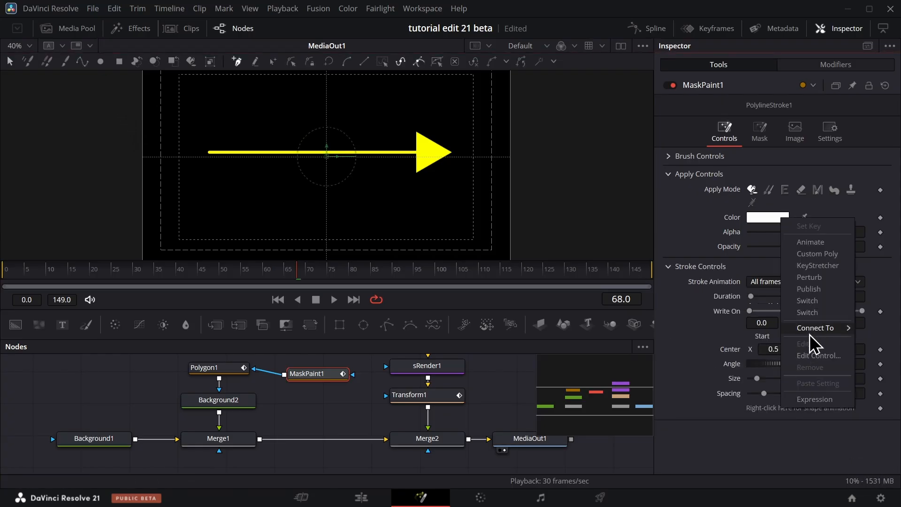
mouse_move(811, 333)
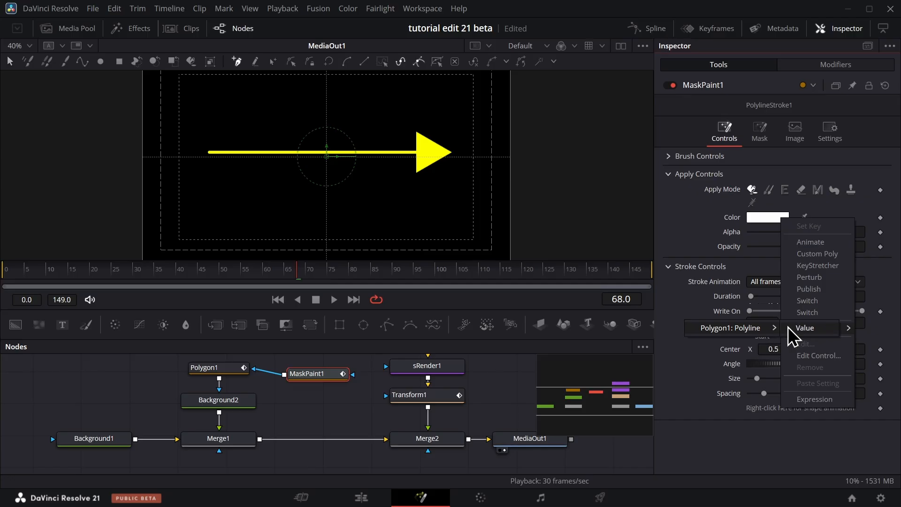
left_click(789, 326)
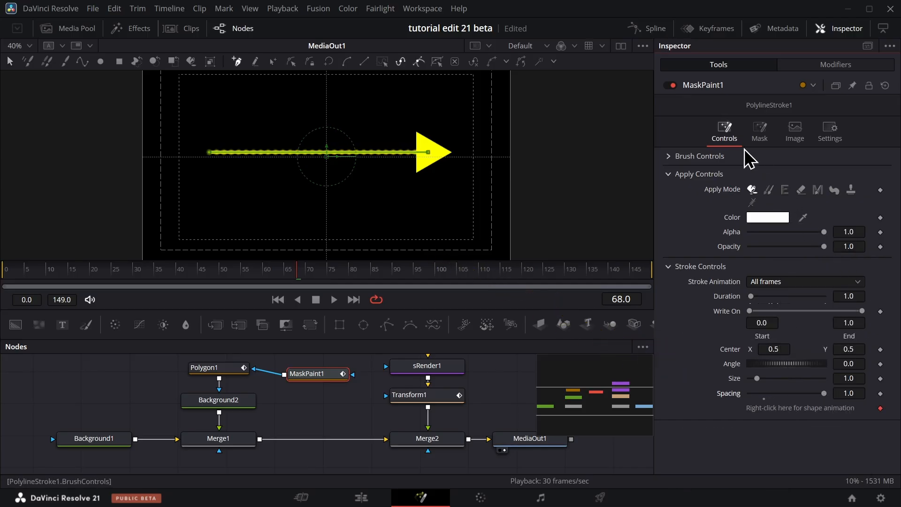
Set the polyline stroke's Spacing to 1.0 and reduce its brush Softness to 0.111.
left_click(668, 158)
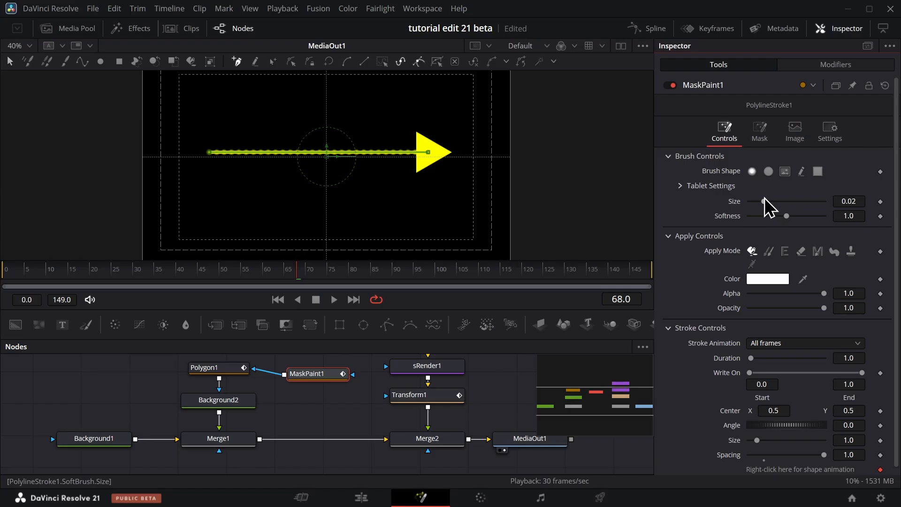
left_click_drag(786, 216, 753, 221)
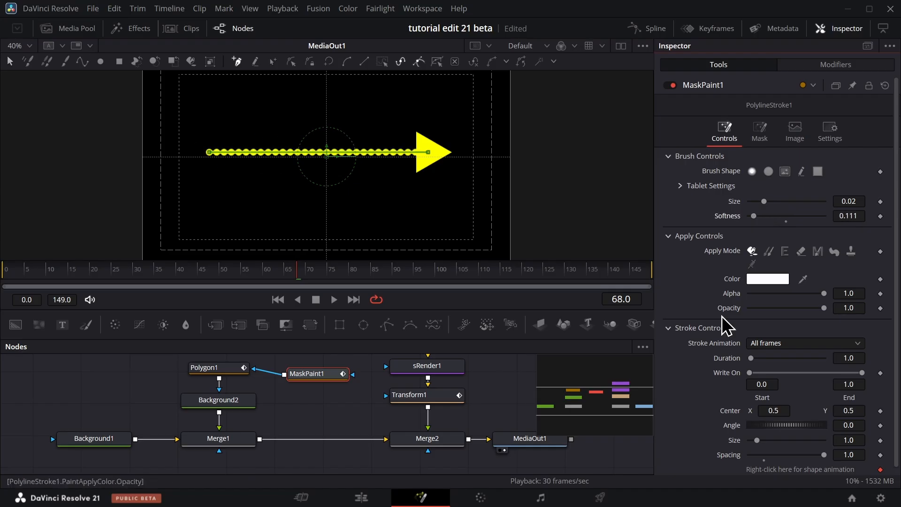
Change Polygon1's Paint Mode to Minimum so the mask paint cuts the line into dashes, and deselect the node.
left_click(204, 370)
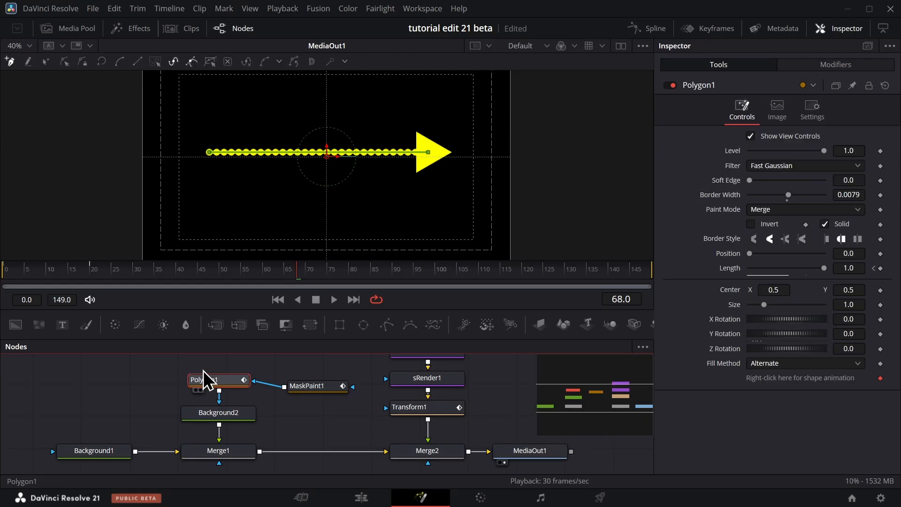
left_click(763, 211)
left_click(780, 266)
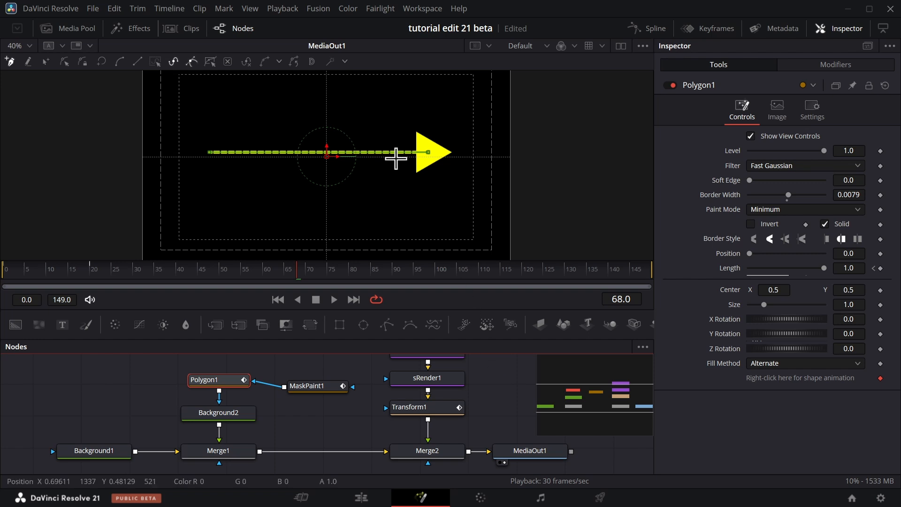
left_click(484, 407)
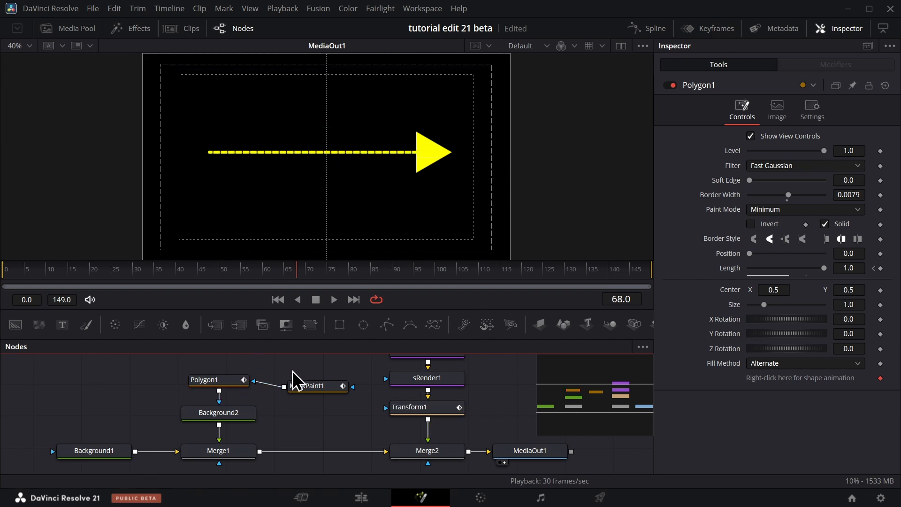
Set the Spacing of MaskPaint1's polyline stroke to 1.5 to spread the dashes apart.
left_click(313, 387)
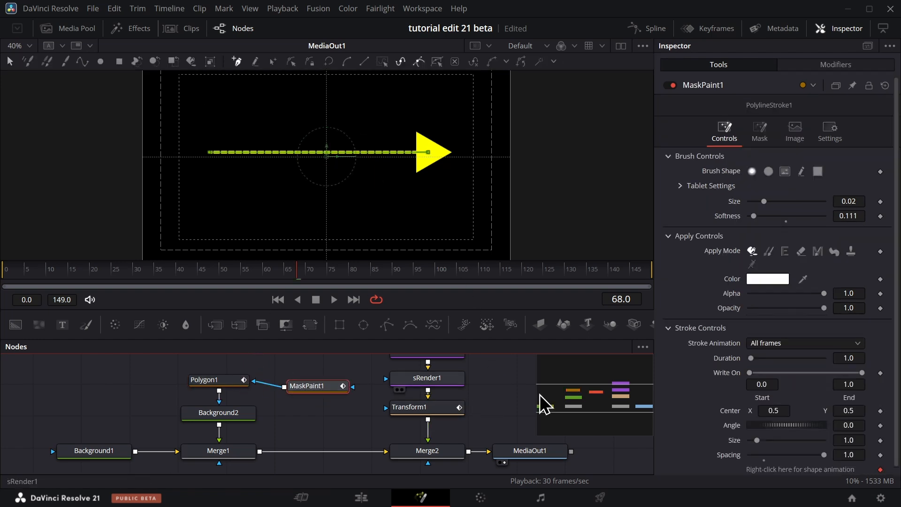
scroll(779, 441, "down", 1)
double_click(844, 447)
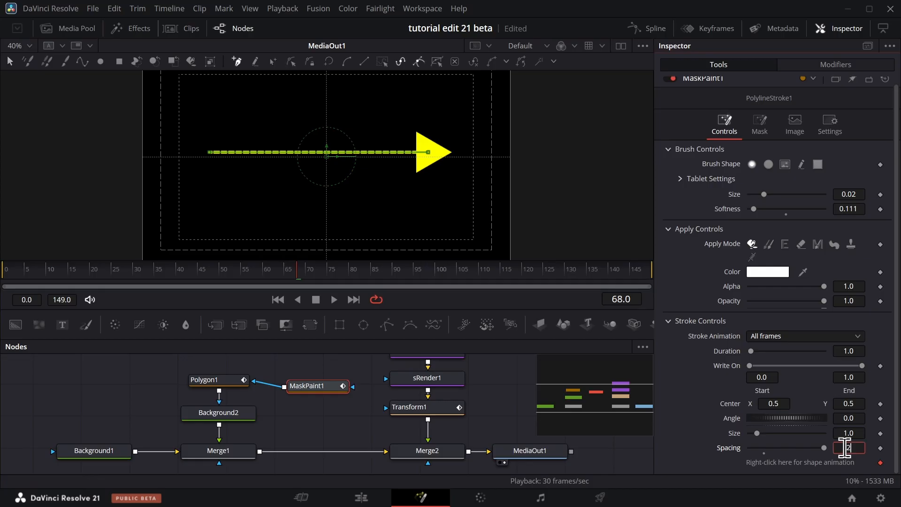
type("2")
key("Return")
key("Tab")
Play the dashed arrow animation from frame 0.
left_click_drag(160, 269, 1, 297)
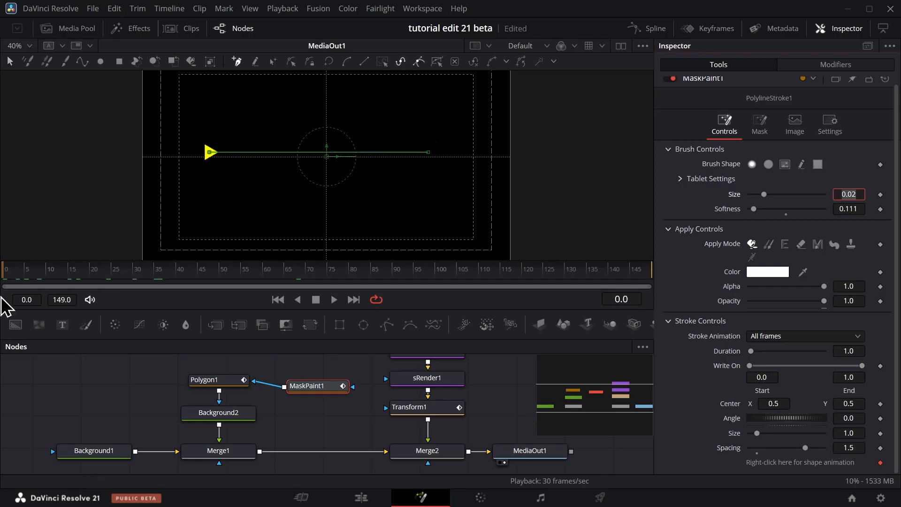
left_click(75, 379)
key("space")
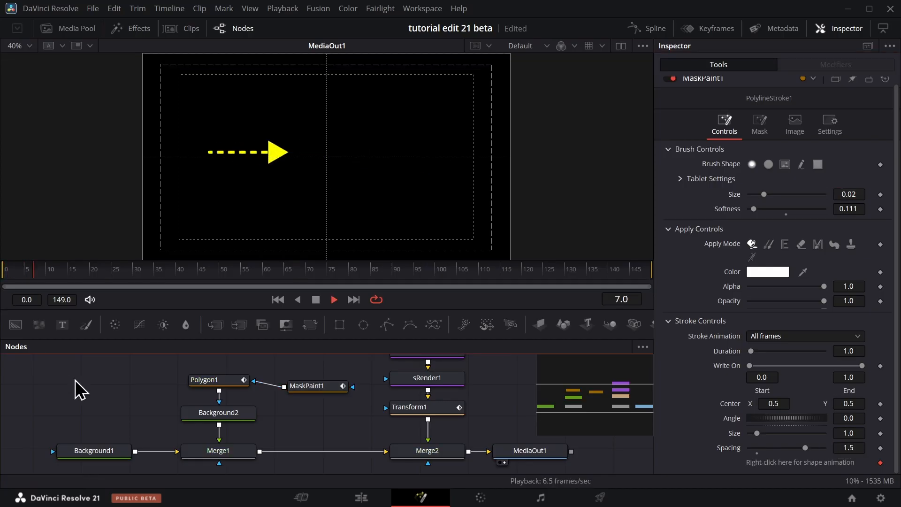